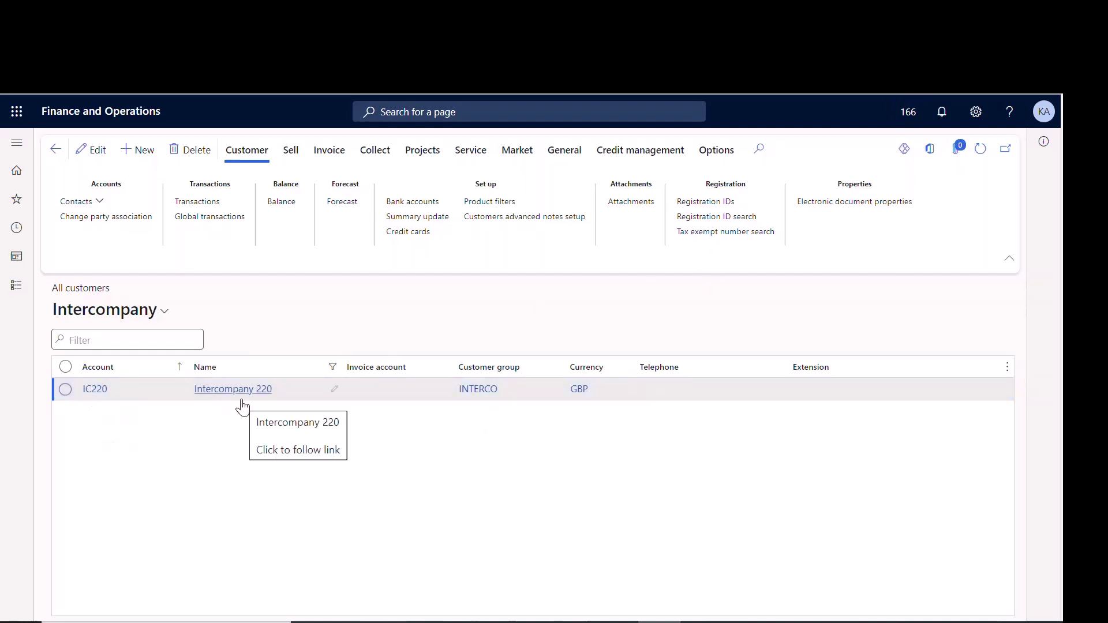
# - Open customer IC220's intercompany setup and view its purchase order policies
pyautogui.click(555, 154)
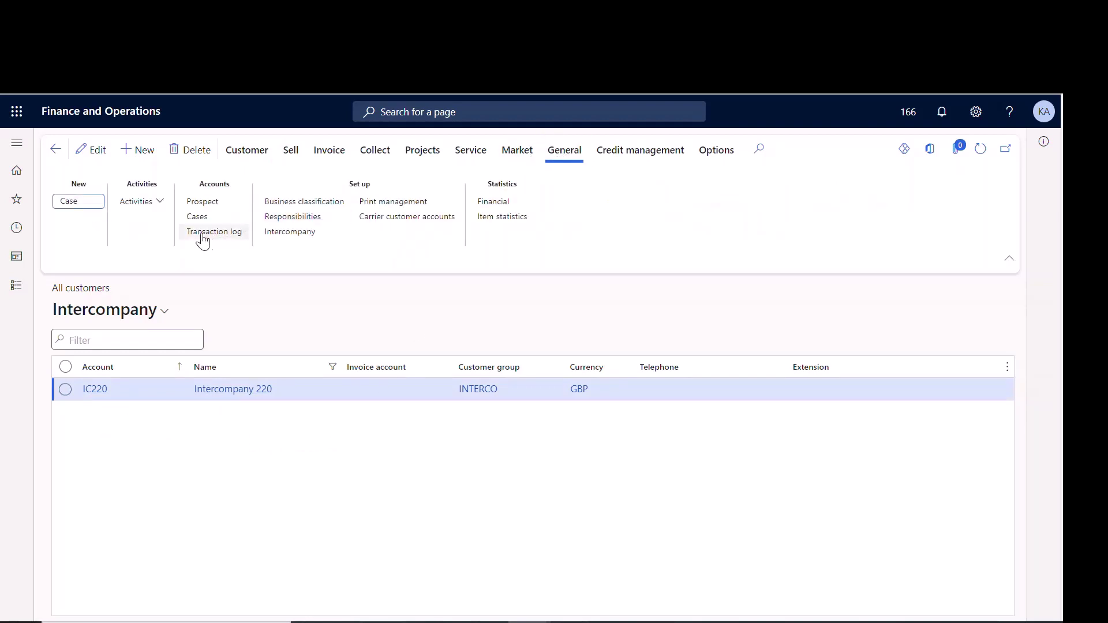
pyautogui.click(299, 237)
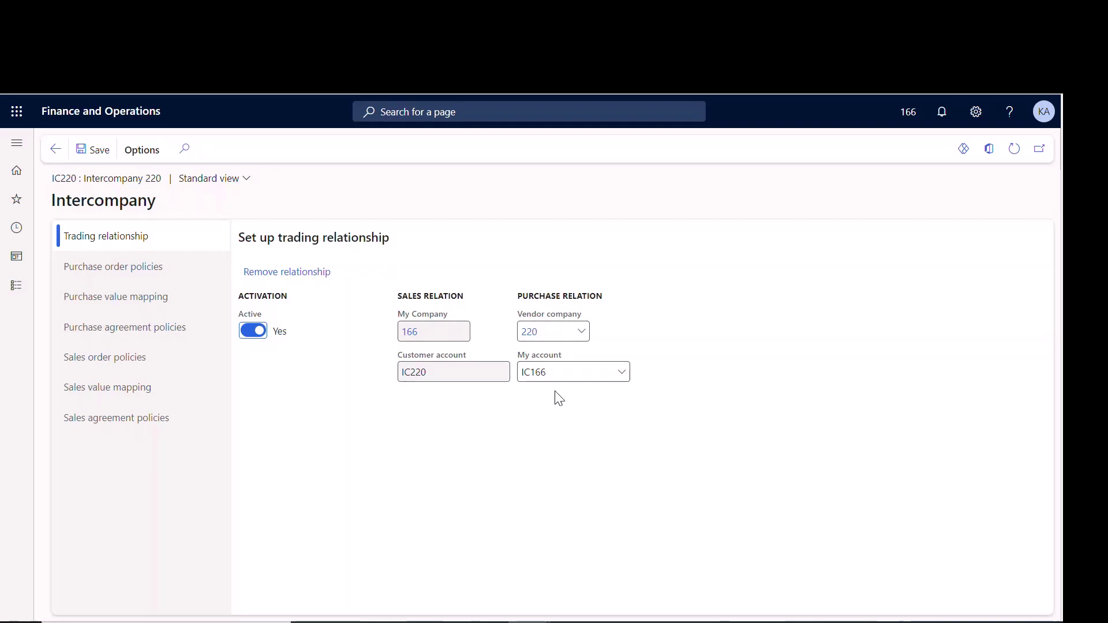
pyautogui.click(144, 277)
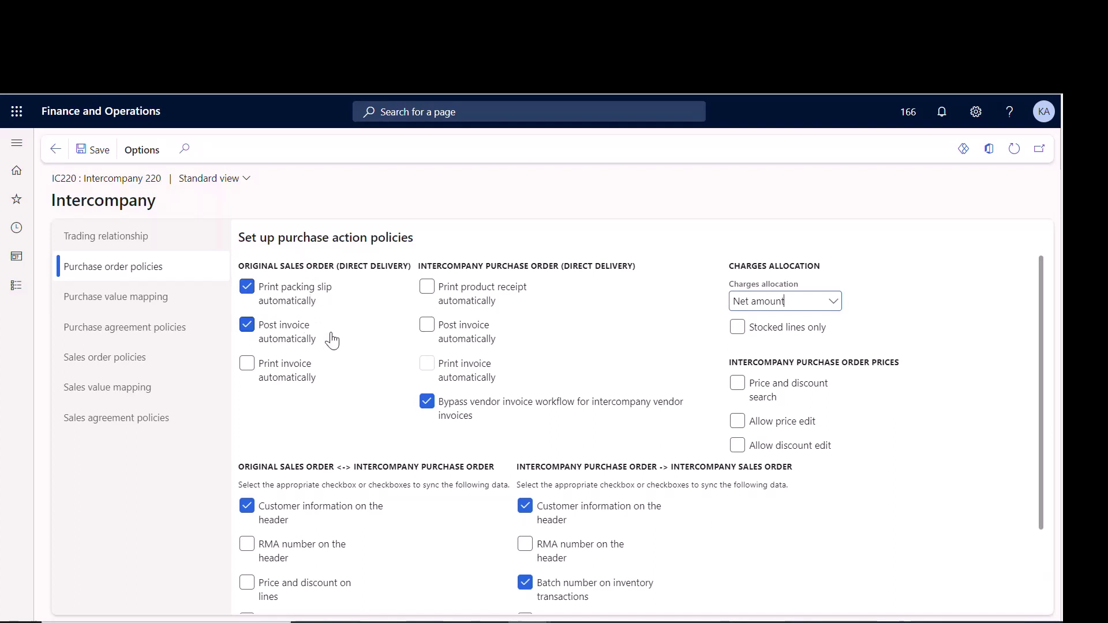
# - Review IC220's purchase order policy checkboxes, then view its purchase value mapping, all Not specified
pyautogui.moveTo(465, 421)
pyautogui.moveTo(547, 430)
pyautogui.moveTo(588, 425)
pyautogui.scroll(-2, 332, 379)
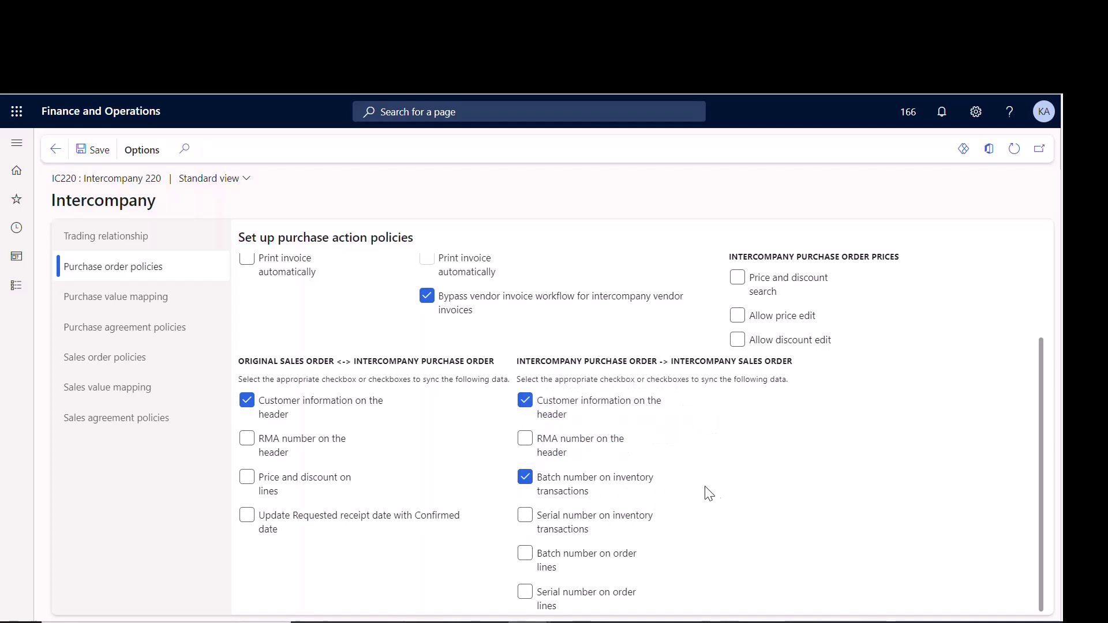
pyautogui.scroll(2, 716, 451)
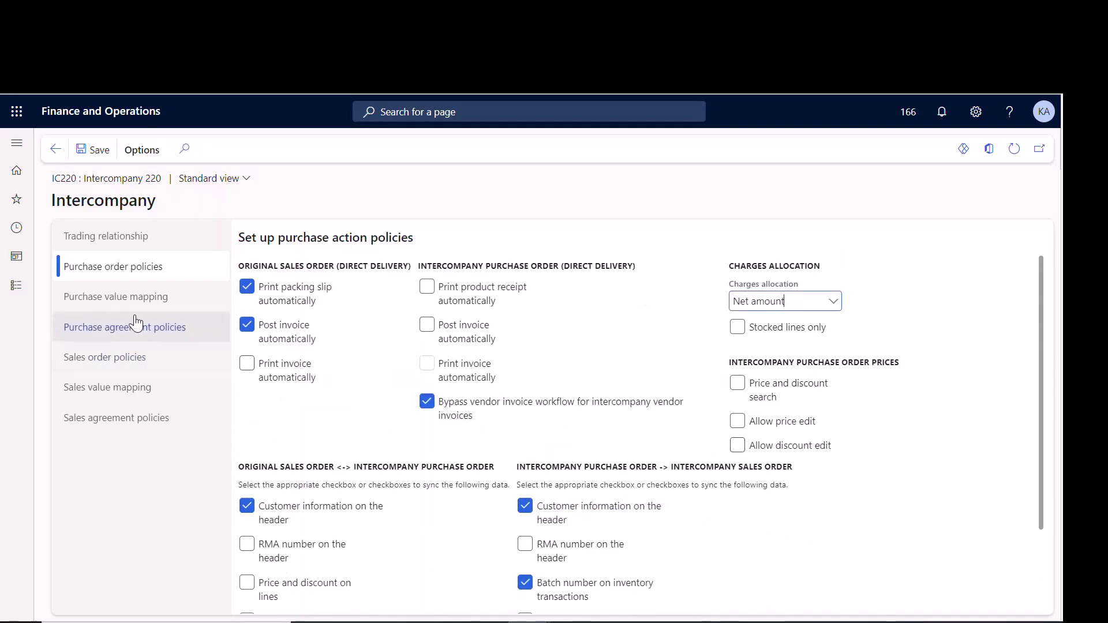
pyautogui.click(113, 298)
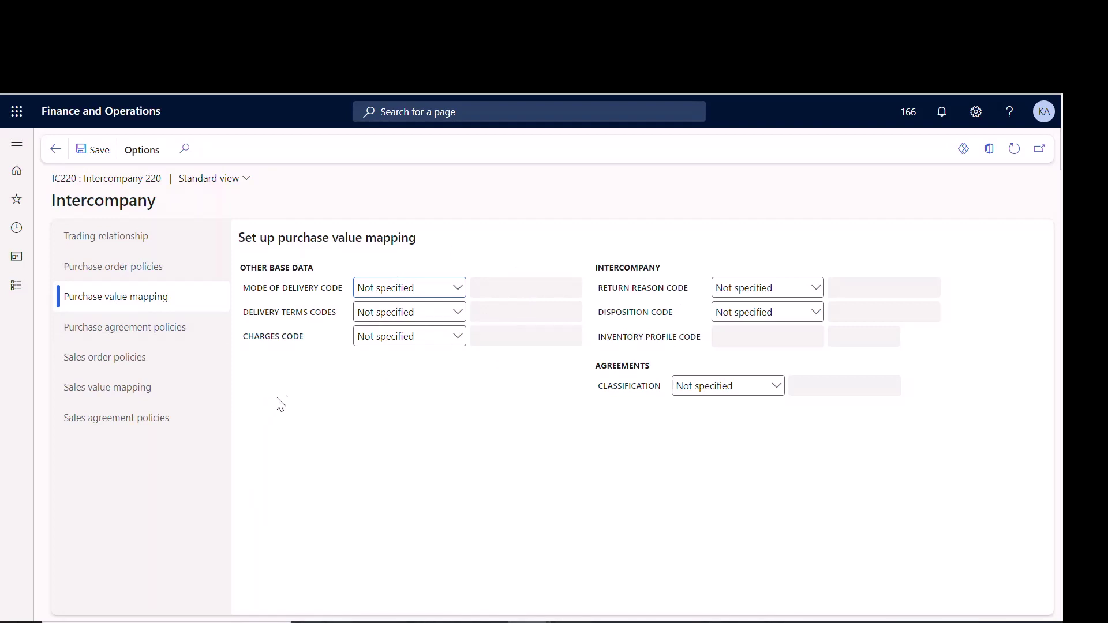
# - Review IC220's unchecked purchase agreement policies and move on to its sales order policies
pyautogui.click(133, 334)
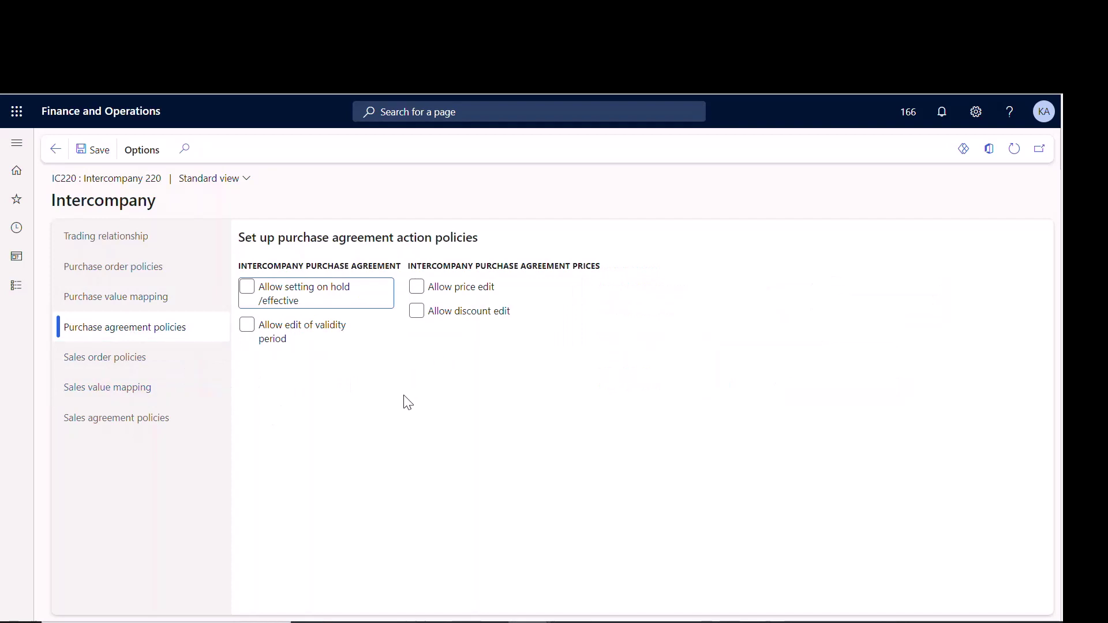
pyautogui.click(104, 359)
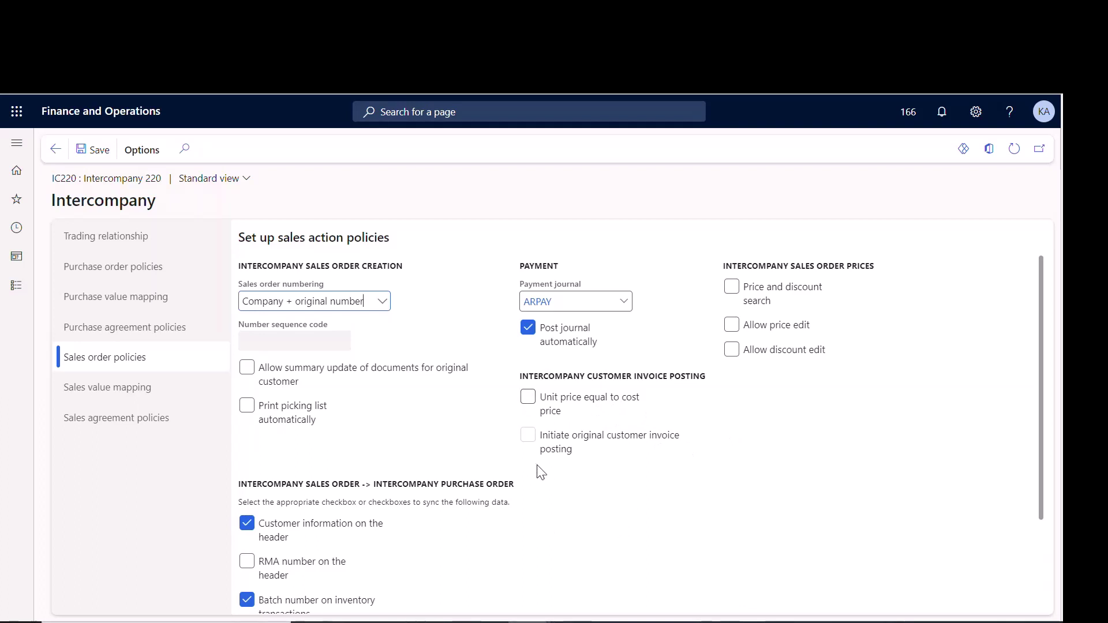
# - Review IC220's sales order sync options, then bring up its sales value mapping
pyautogui.scroll(-2, 541, 472)
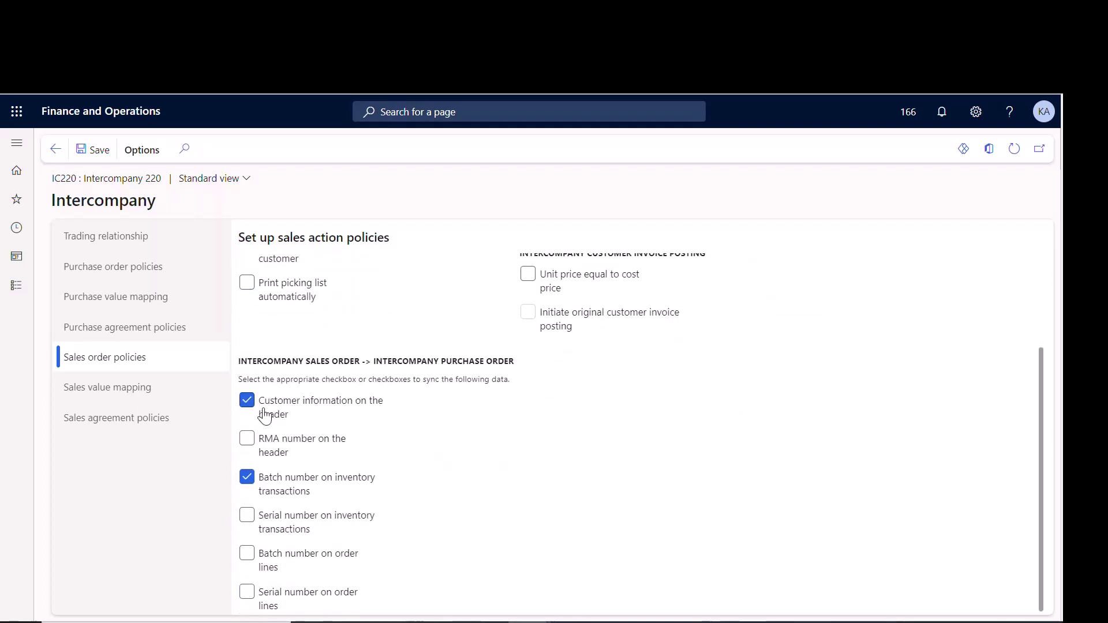
pyautogui.click(113, 392)
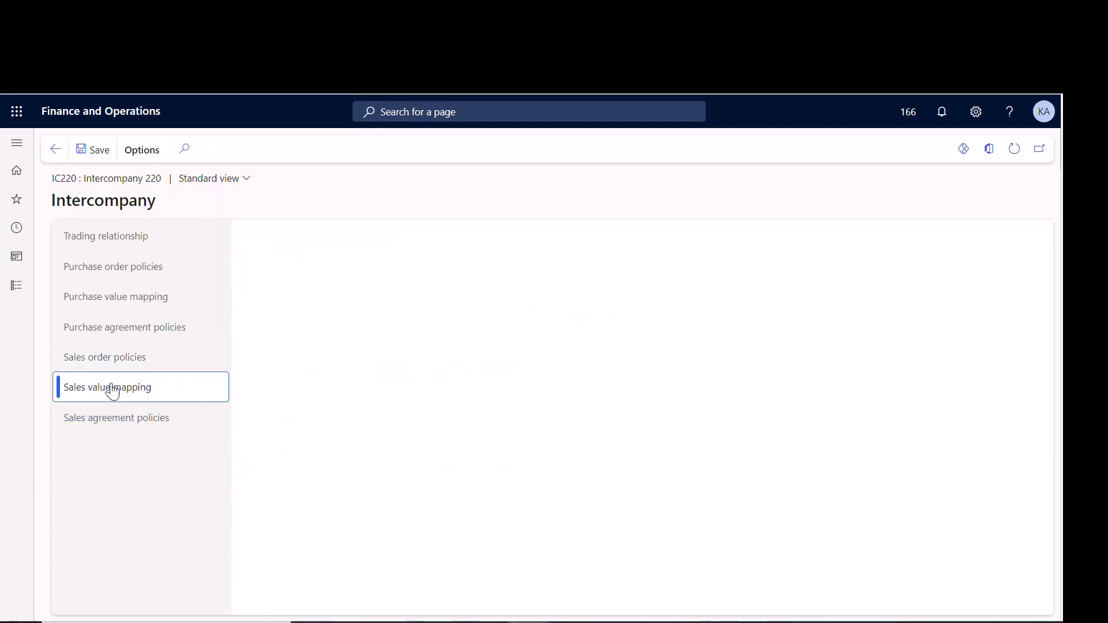
# - View the sales agreement policies, close the intercompany setup, and switch to company 220
pyautogui.click(140, 418)
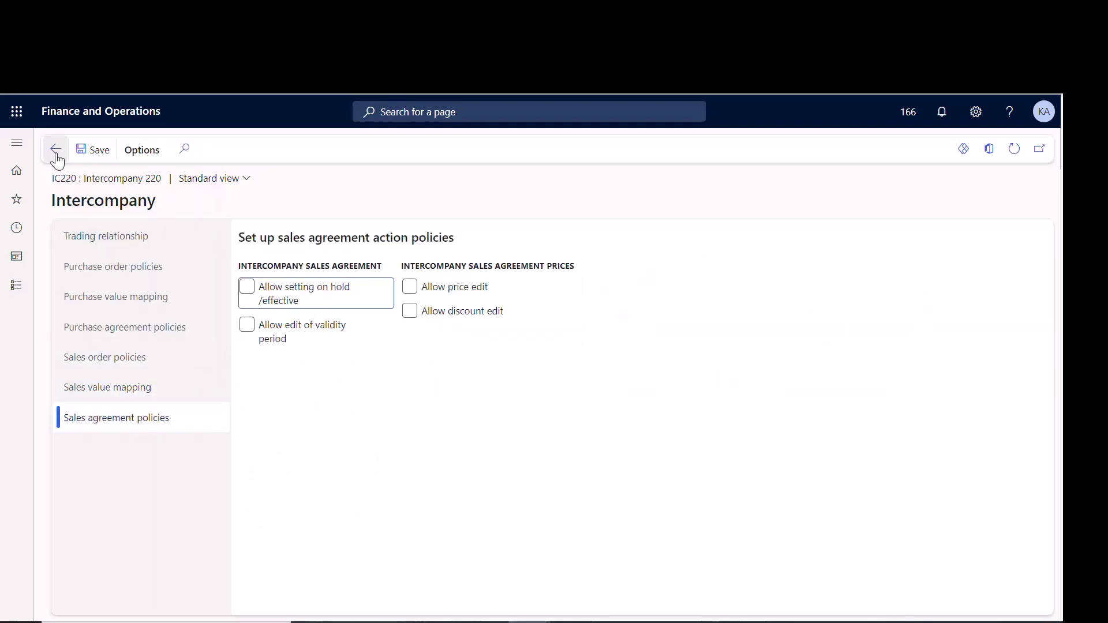
pyautogui.press('Escape')
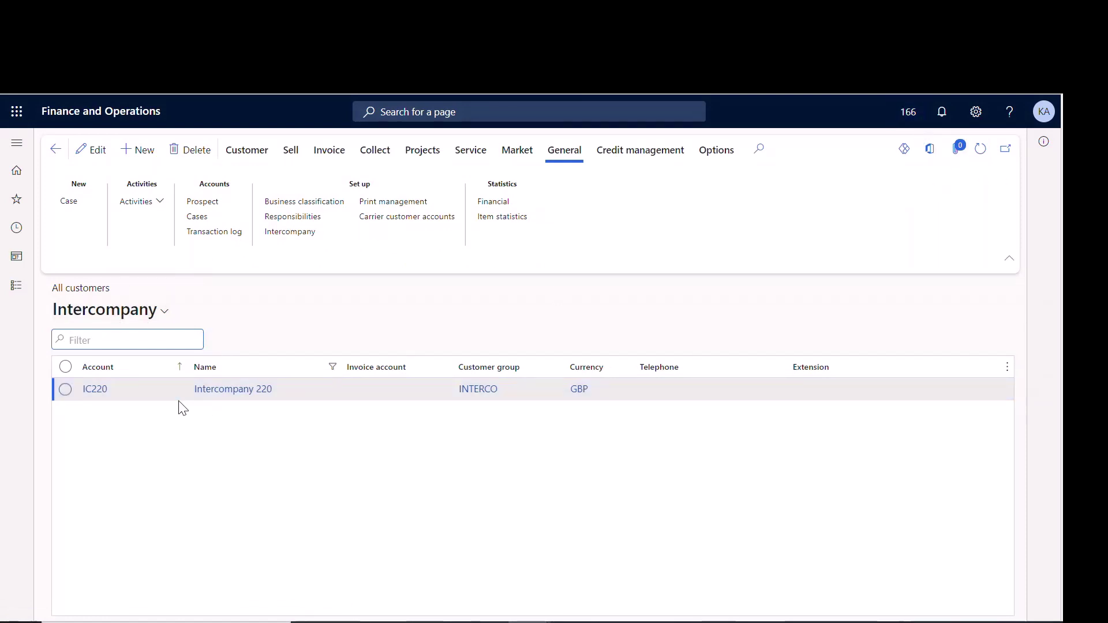
pyautogui.click(910, 116)
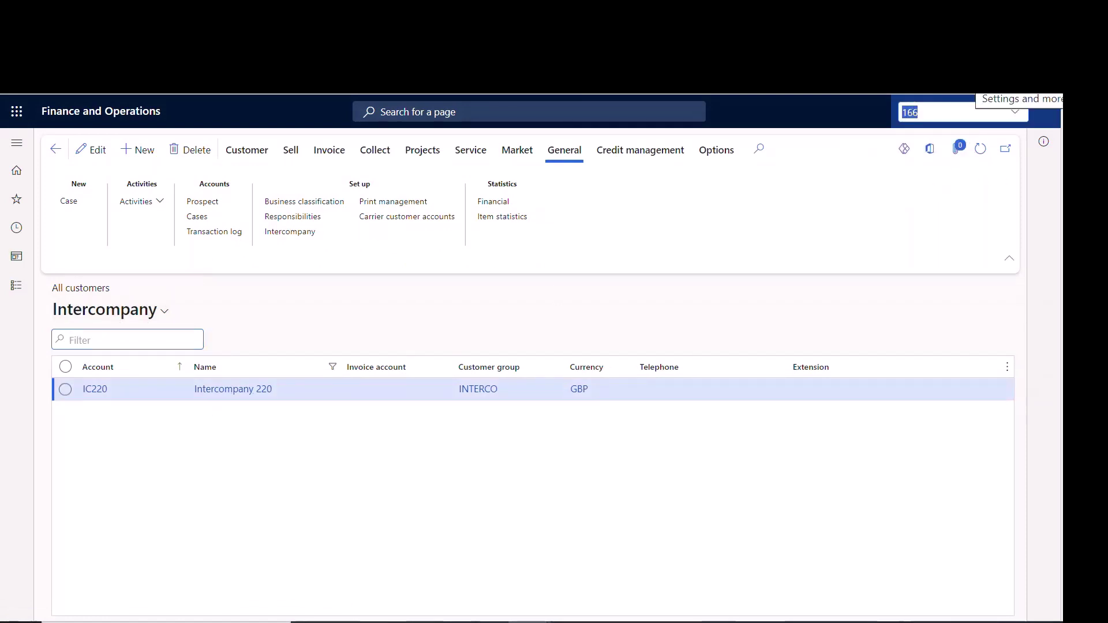
pyautogui.write('220')
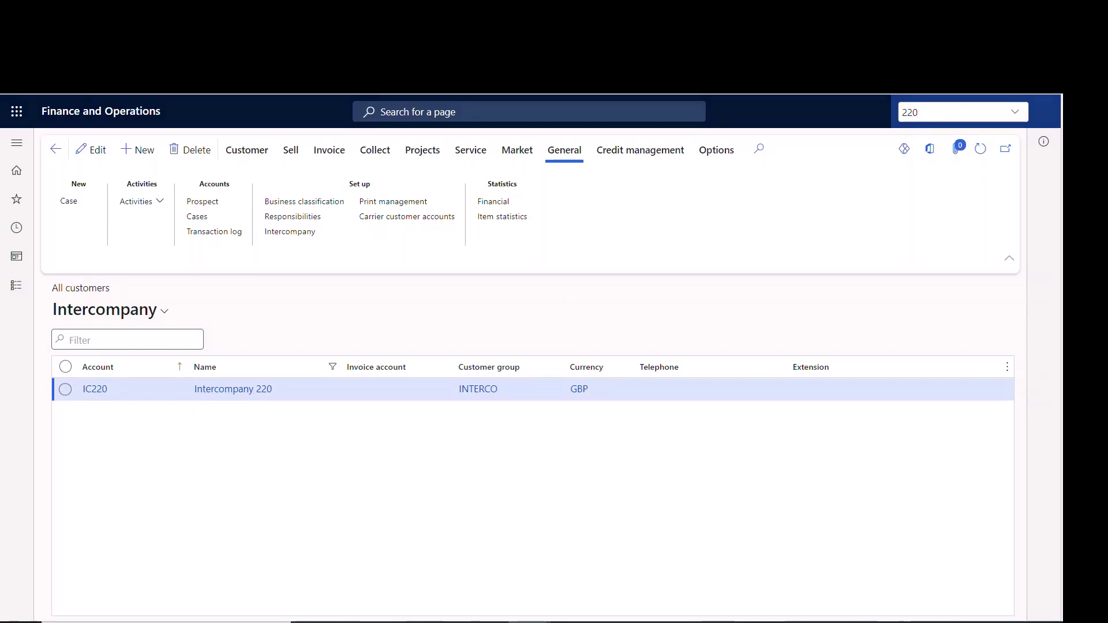
pyautogui.press('Return')
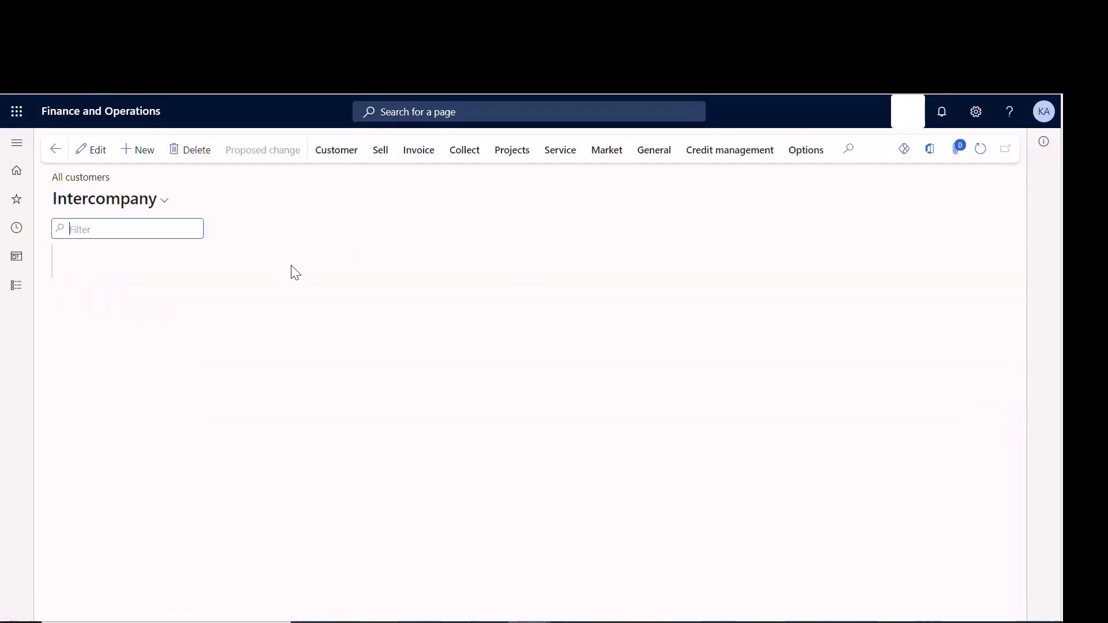
# - Open the Accounts payable All vendors list showing intercompany vendor IC166
pyautogui.click(16, 285)
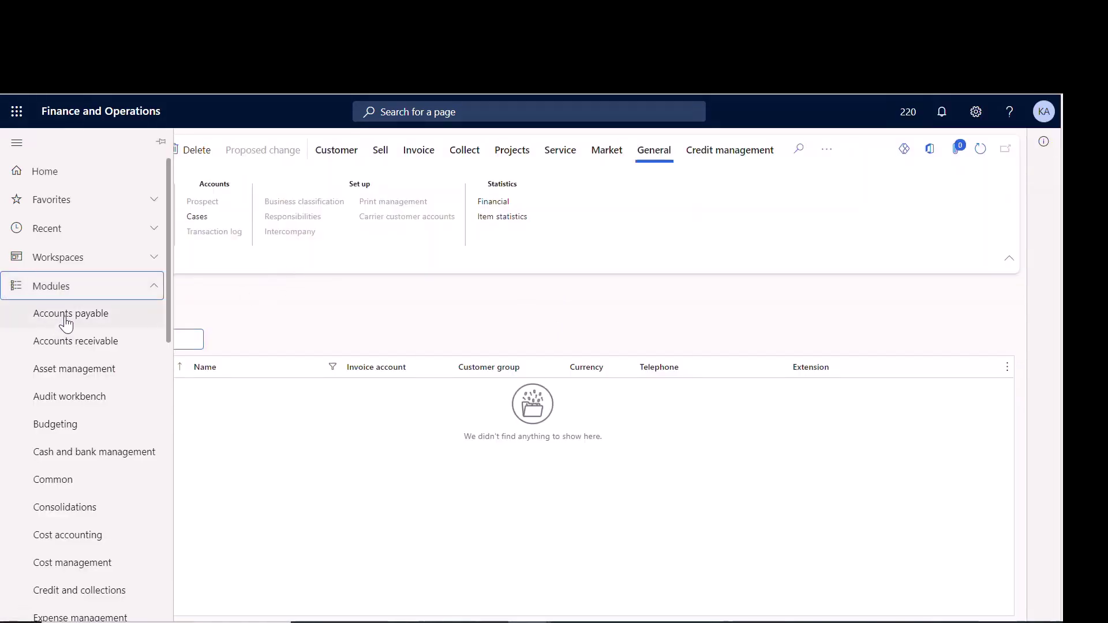
pyautogui.click(64, 316)
pyautogui.click(243, 329)
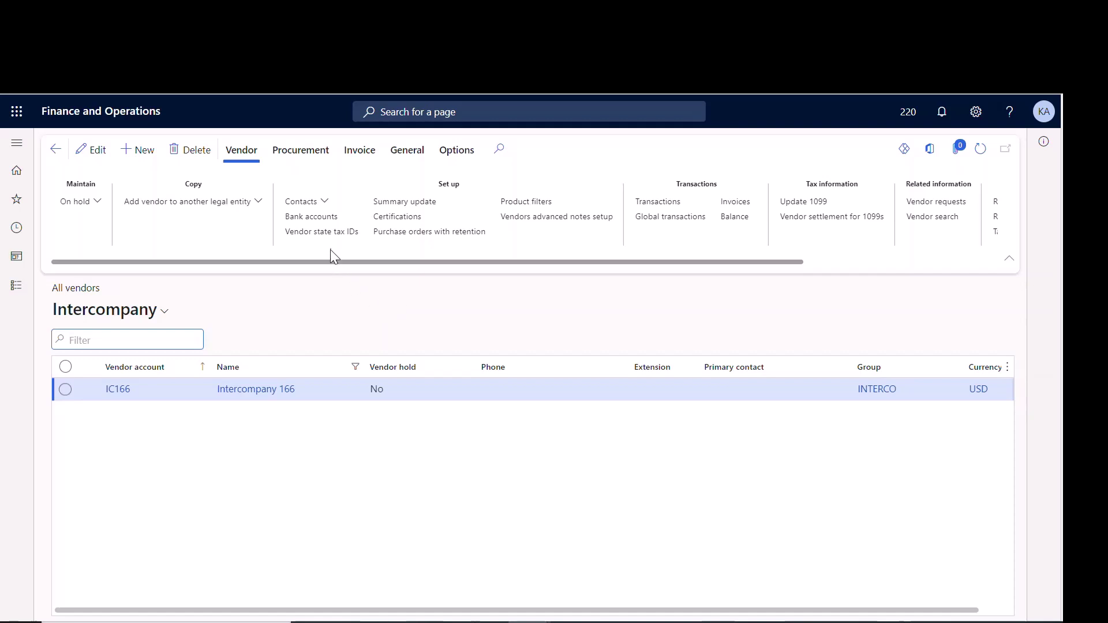
pyautogui.click(391, 154)
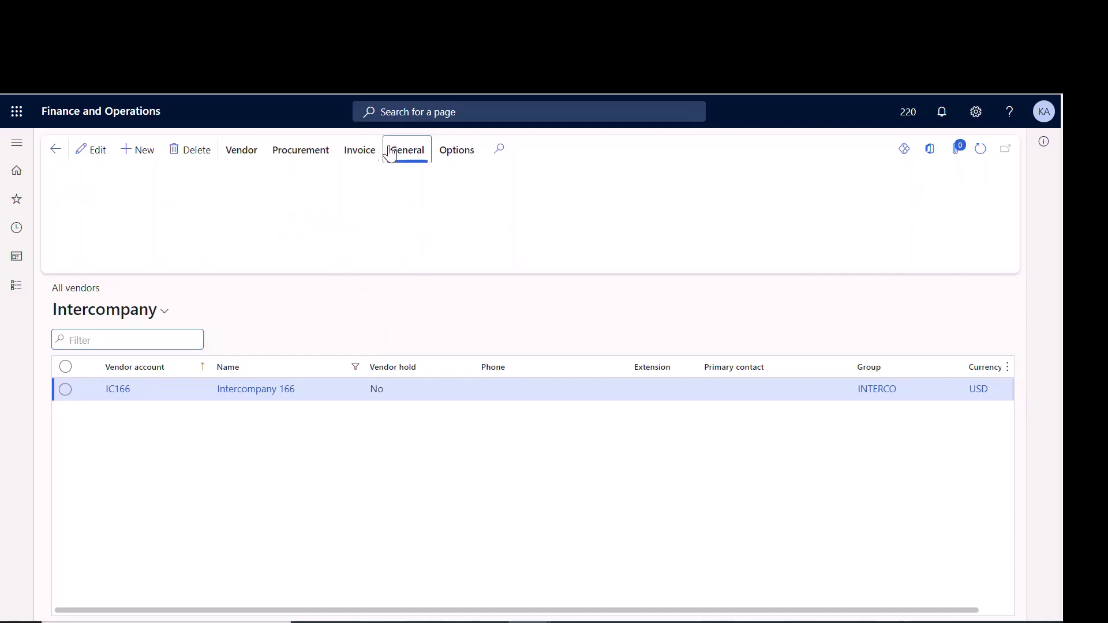
# - Check vendor IC166's intercompany setup and details, confirming its active link to company 166
pyautogui.click(151, 231)
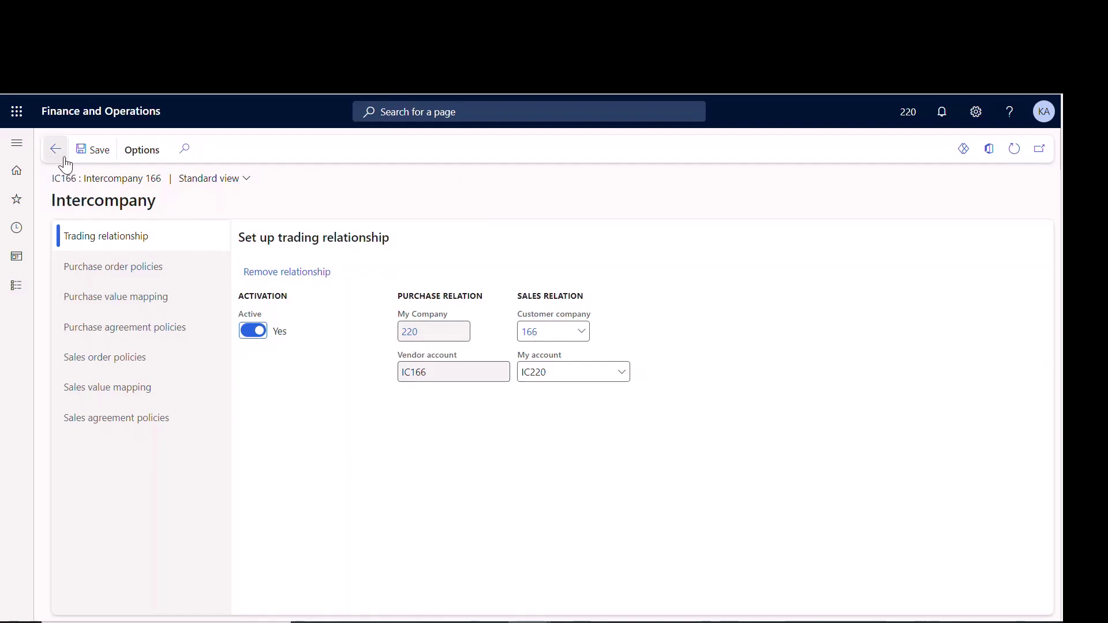
pyautogui.press('Escape')
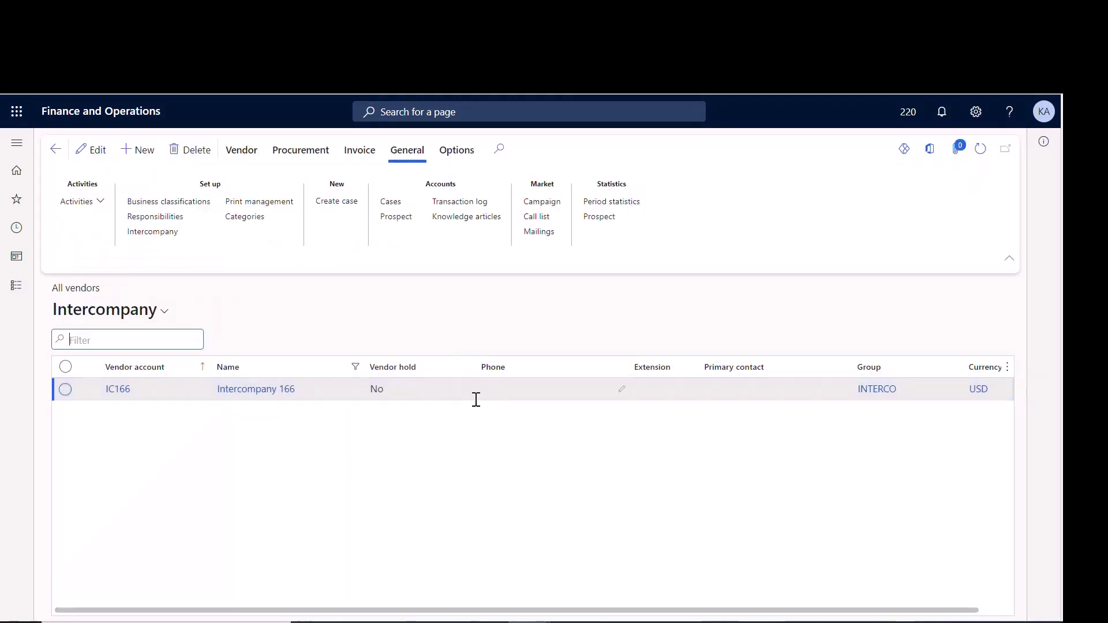
pyautogui.doubleClick(623, 391)
pyautogui.scroll(-3, 606, 398)
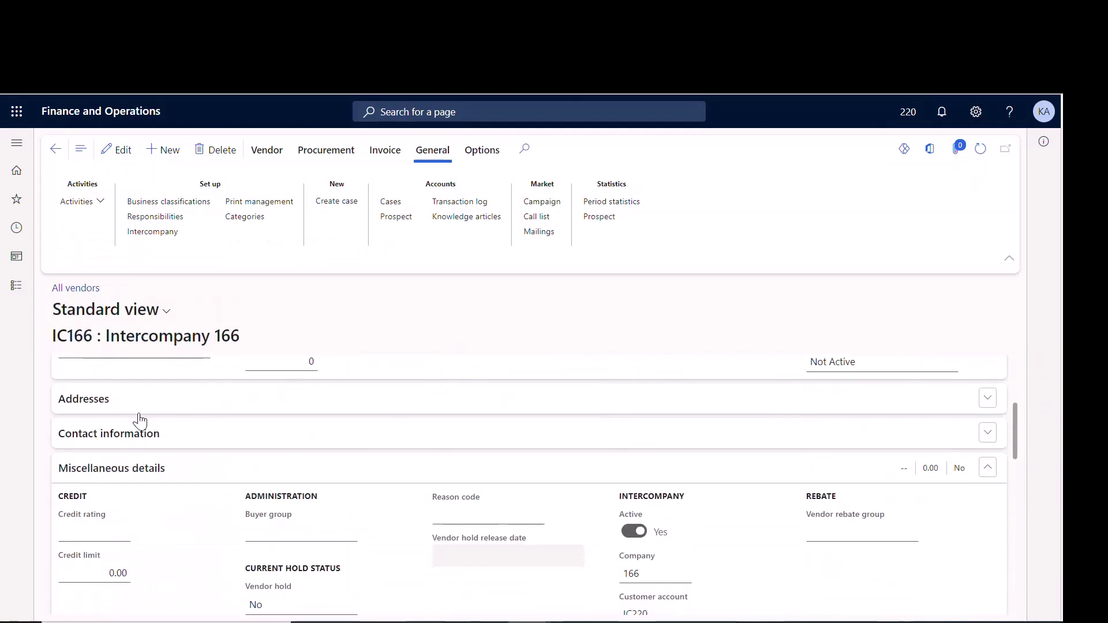
pyautogui.scroll(-2, 566, 480)
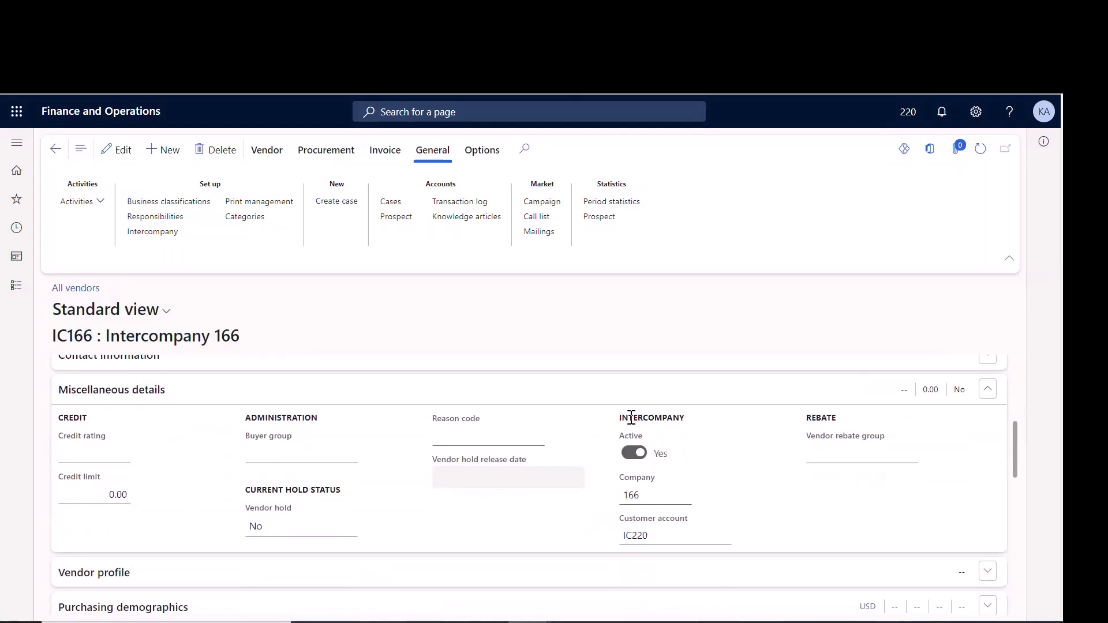
pyautogui.moveTo(622, 417); pyautogui.dragTo(691, 421)
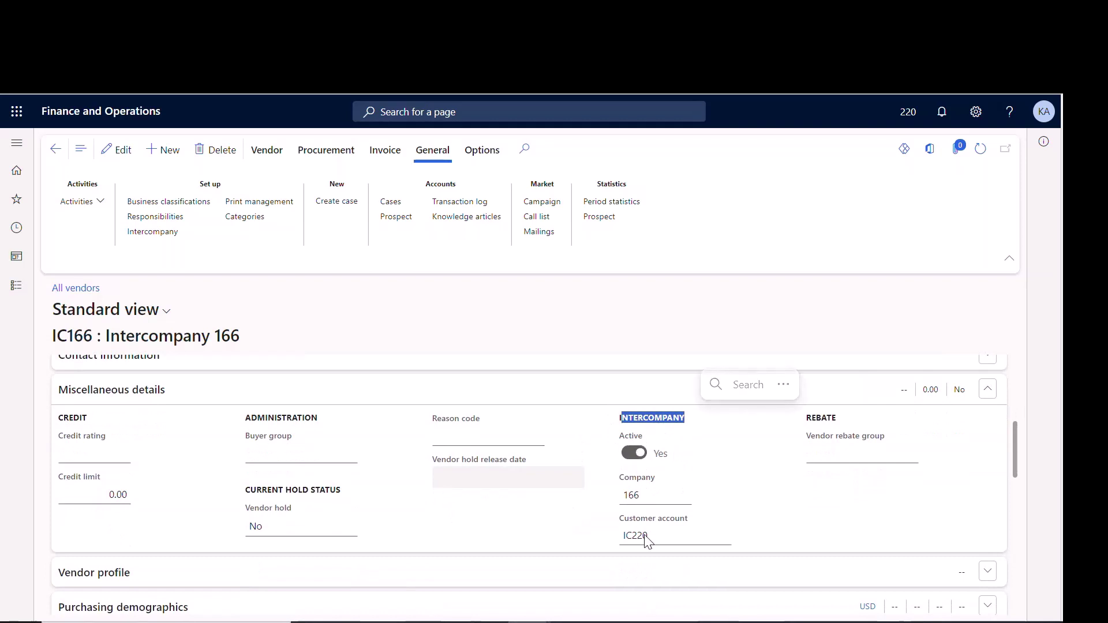
pyautogui.click(78, 130)
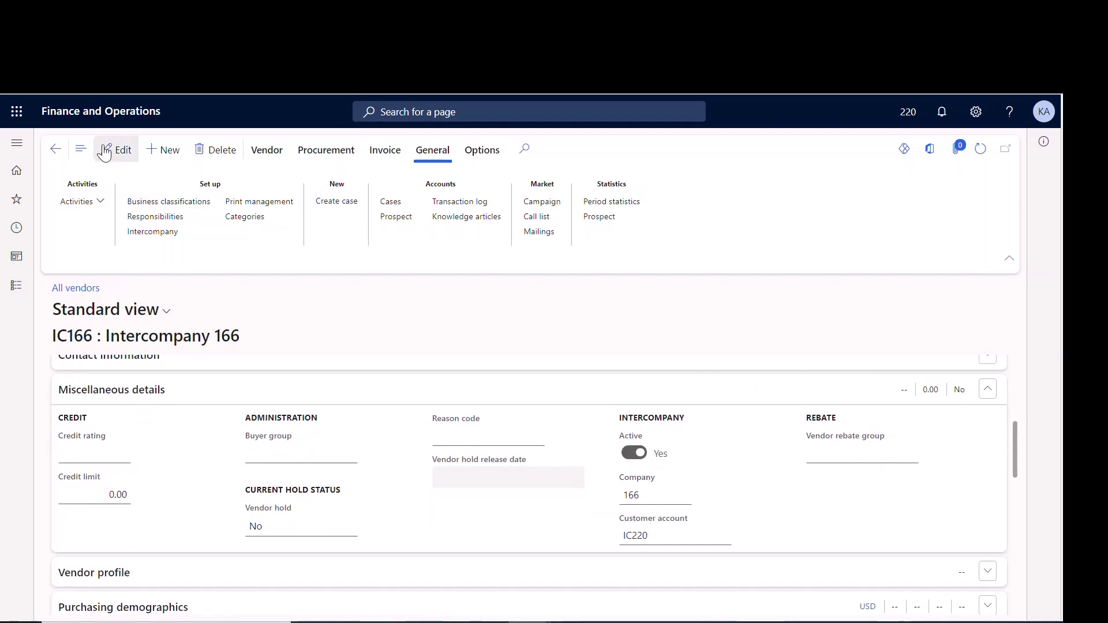
pyautogui.scroll(-8, 397, 482)
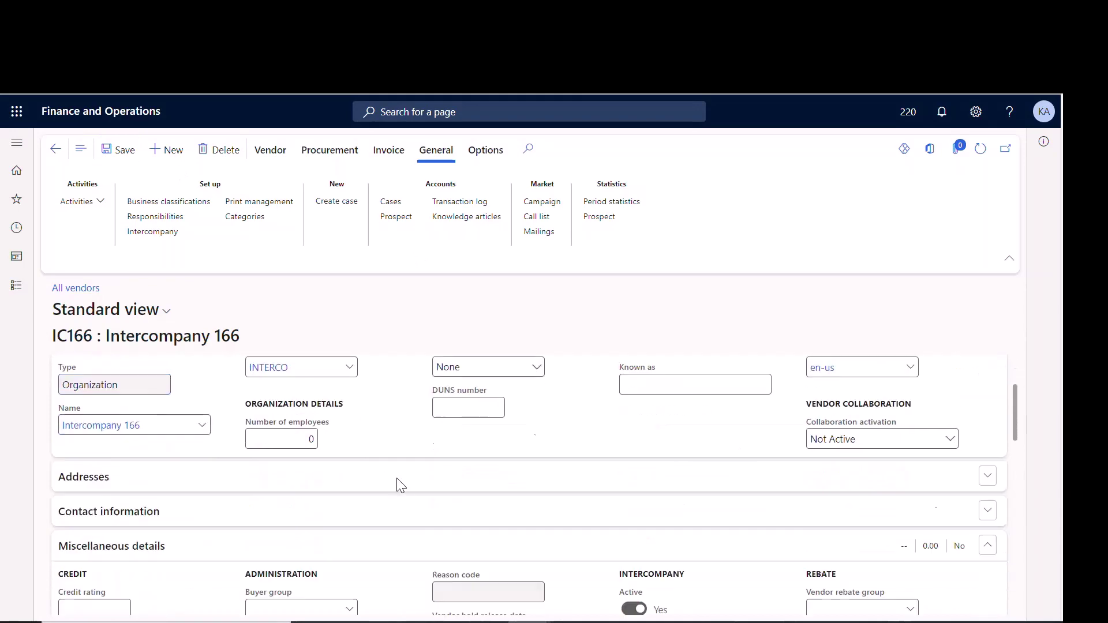
pyautogui.scroll(3, 391, 484)
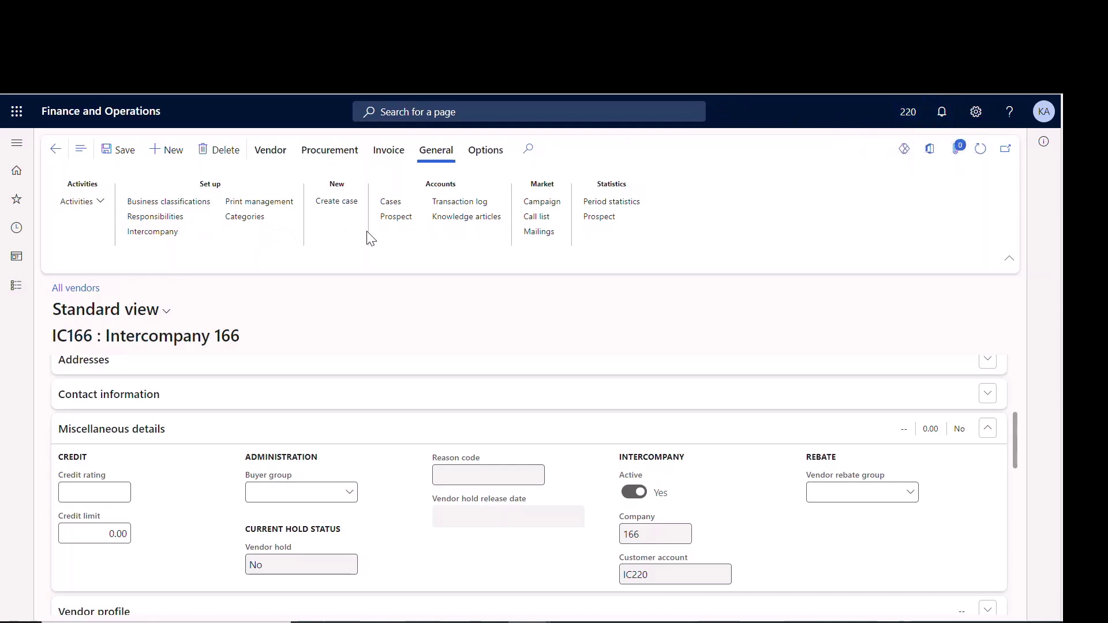
pyautogui.click(18, 288)
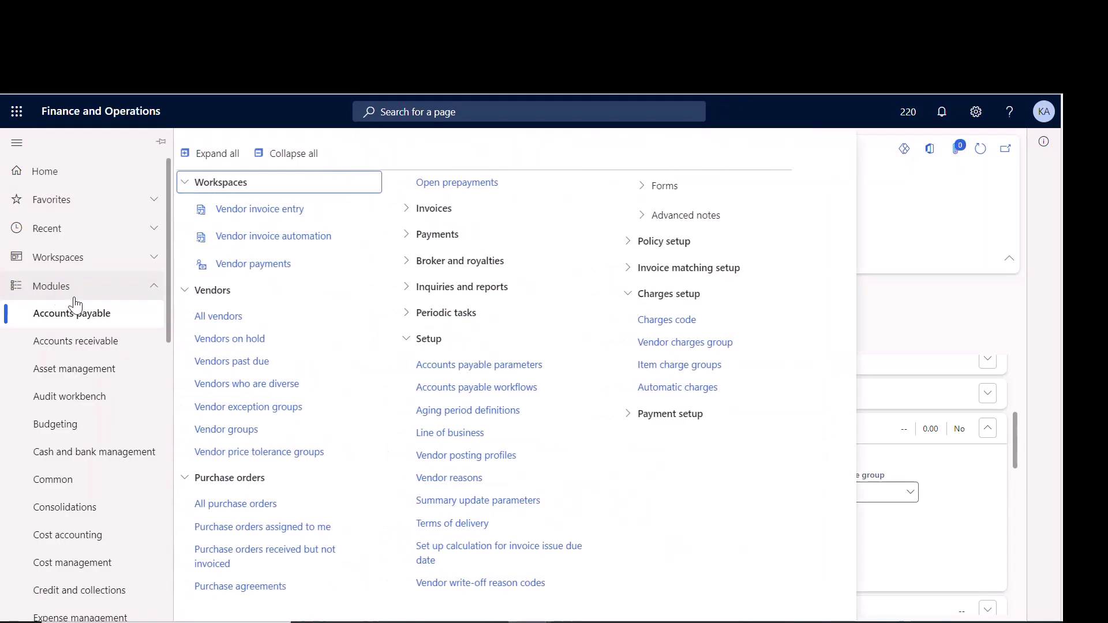
# - Create purchase order P00015562 for IC166 with one IC01 line, quantity 1 at 11.00
pyautogui.click(254, 502)
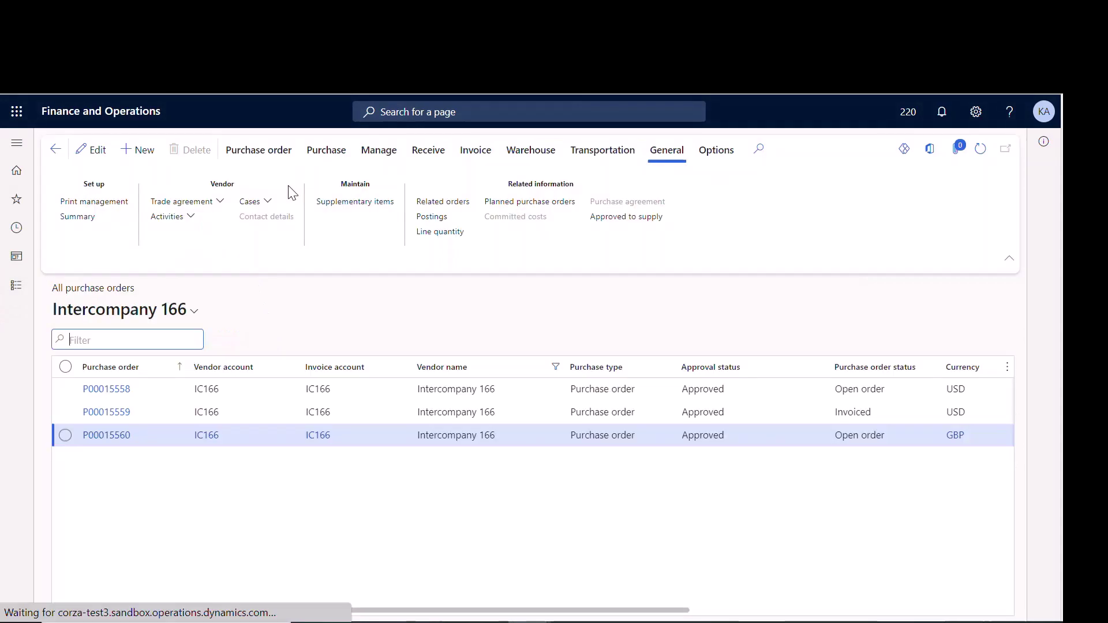
pyautogui.click(137, 151)
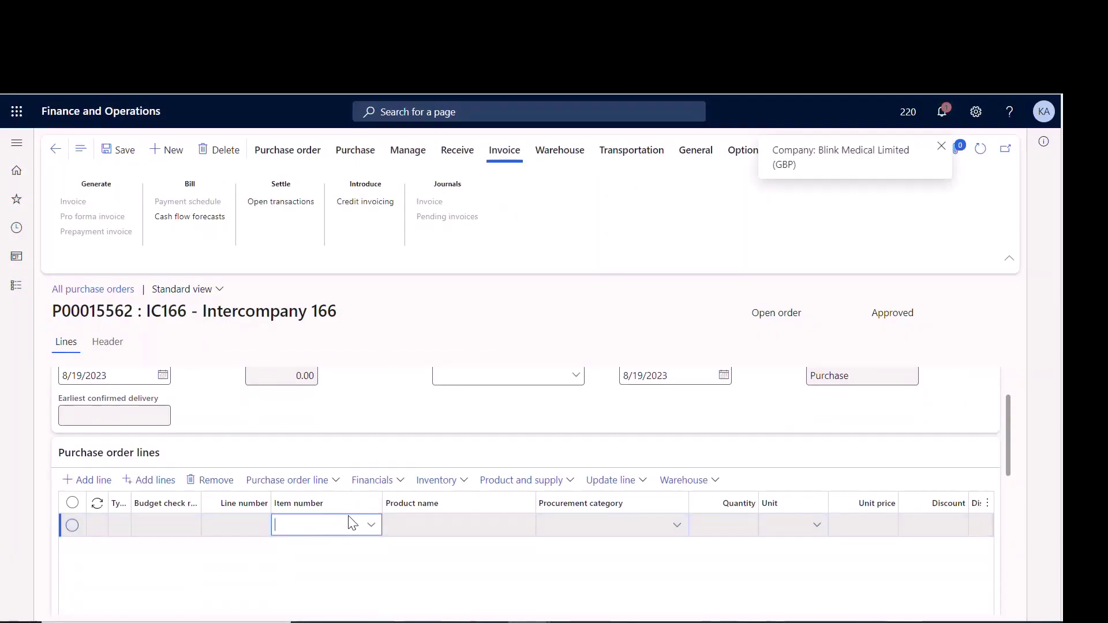
pyautogui.write('ic')
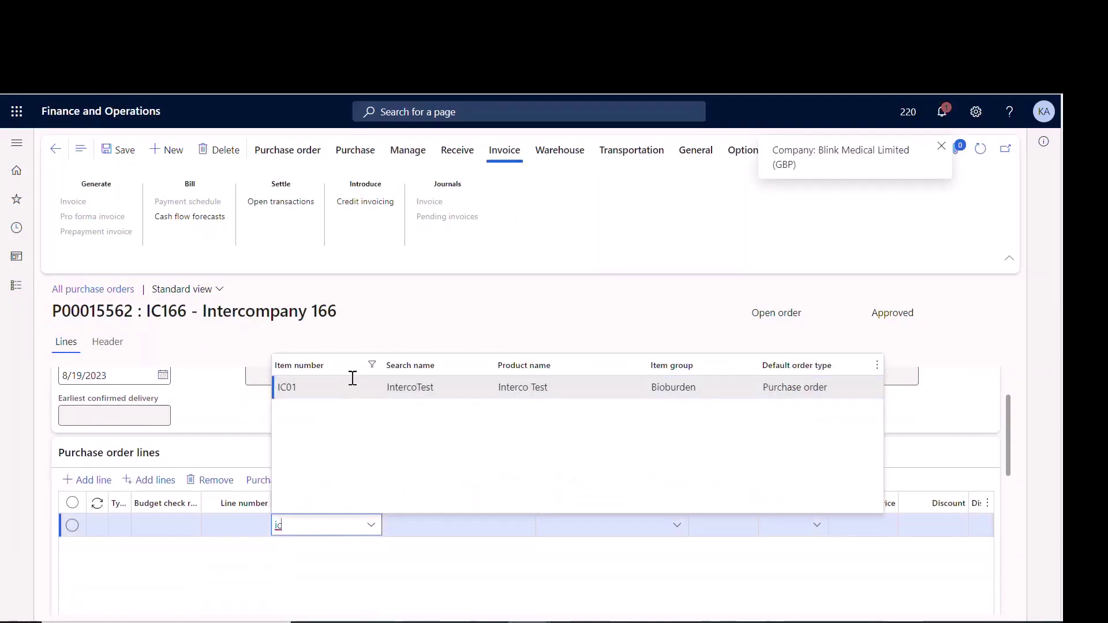
pyautogui.click(347, 385)
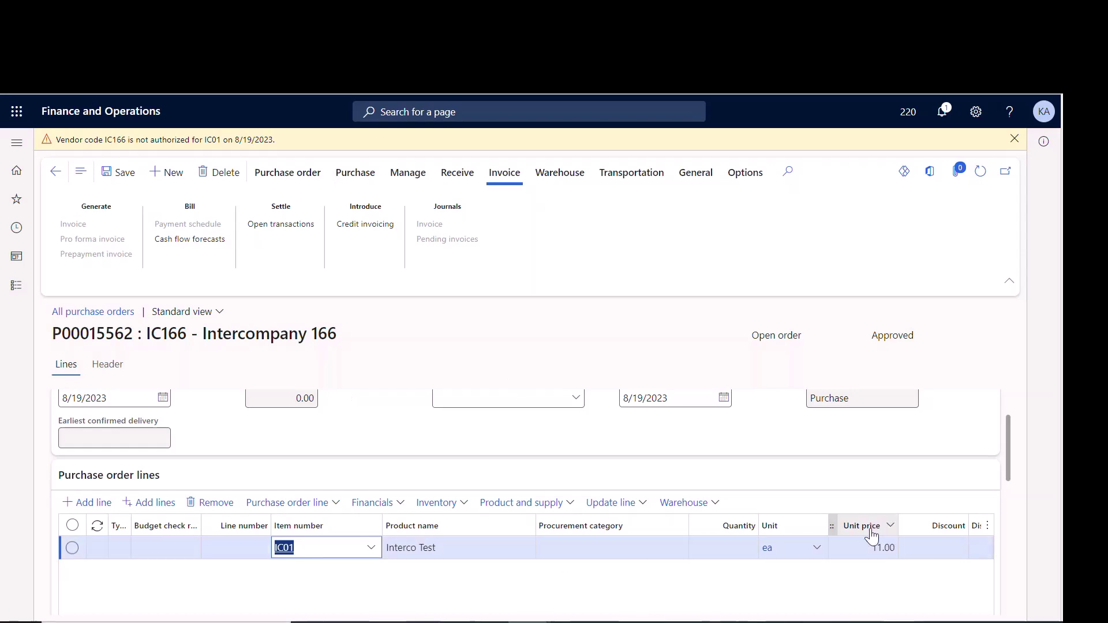
pyautogui.click(886, 547)
pyautogui.click(732, 551)
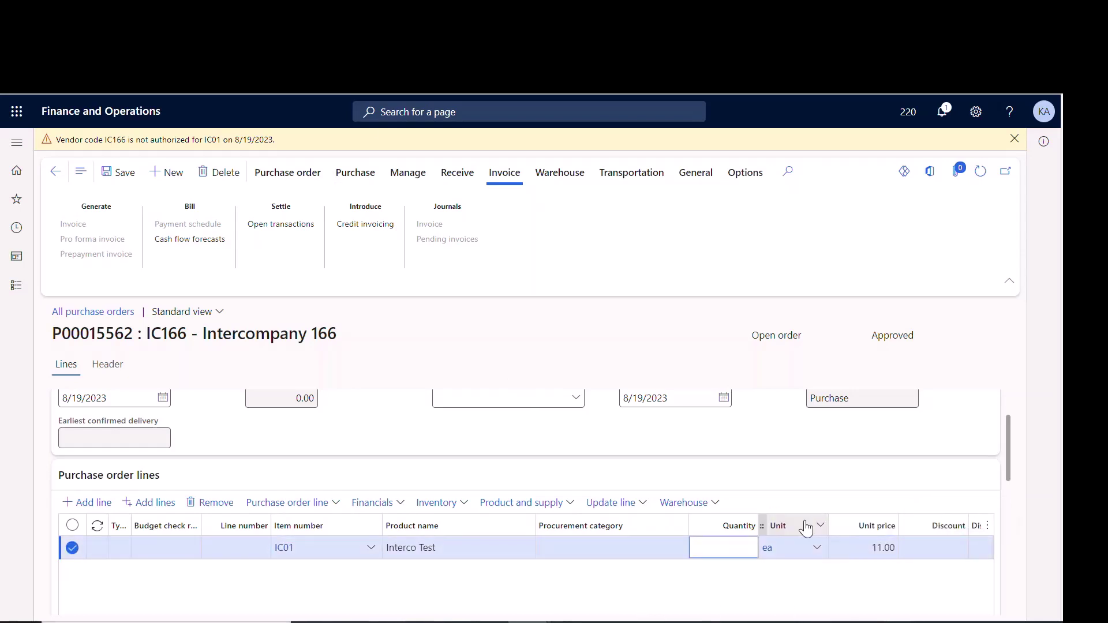
pyautogui.write('1')
pyautogui.press('Tab')
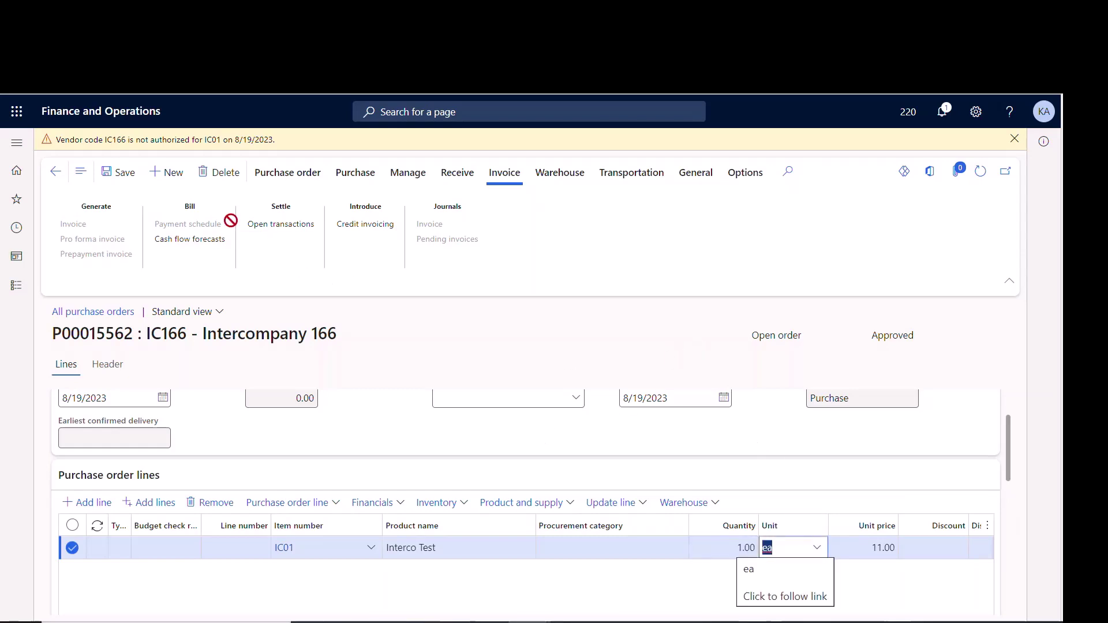
pyautogui.click(356, 174)
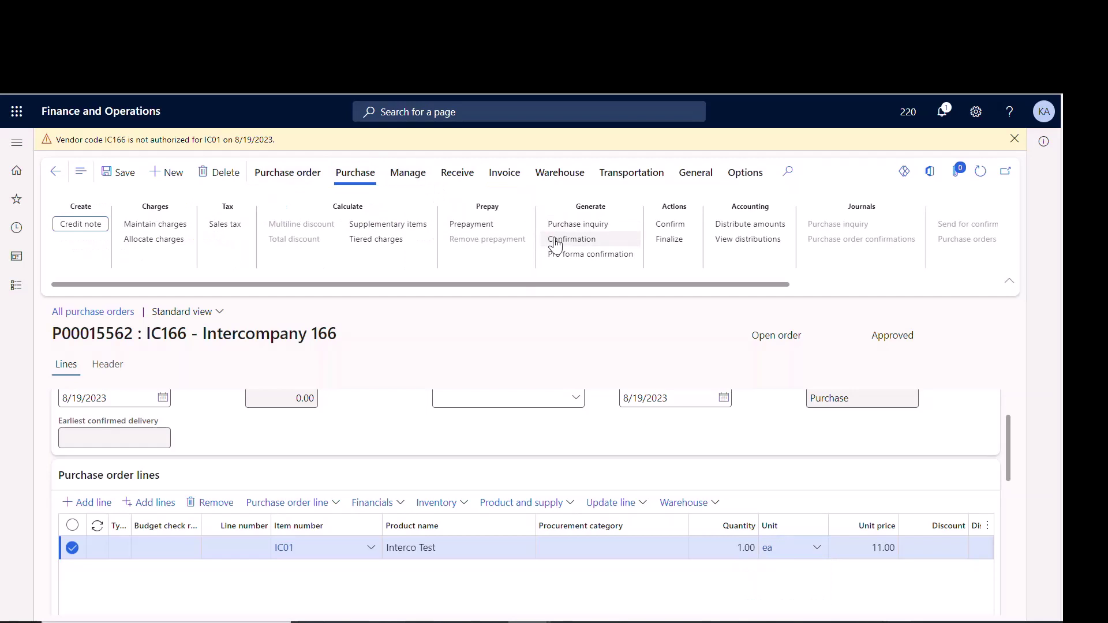
# - Set the PO line to configuration 00, site TJ, warehouse TJ-MAIN, and confirm the order
pyautogui.click(677, 226)
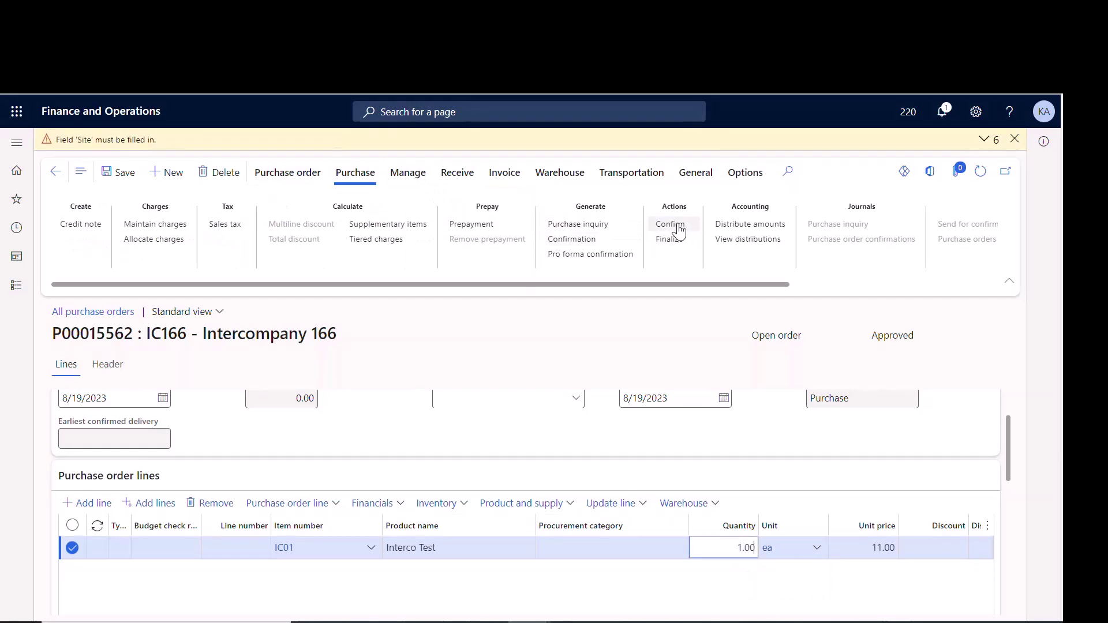
pyautogui.scroll(-1, 679, 506)
pyautogui.scroll(-2, 679, 506)
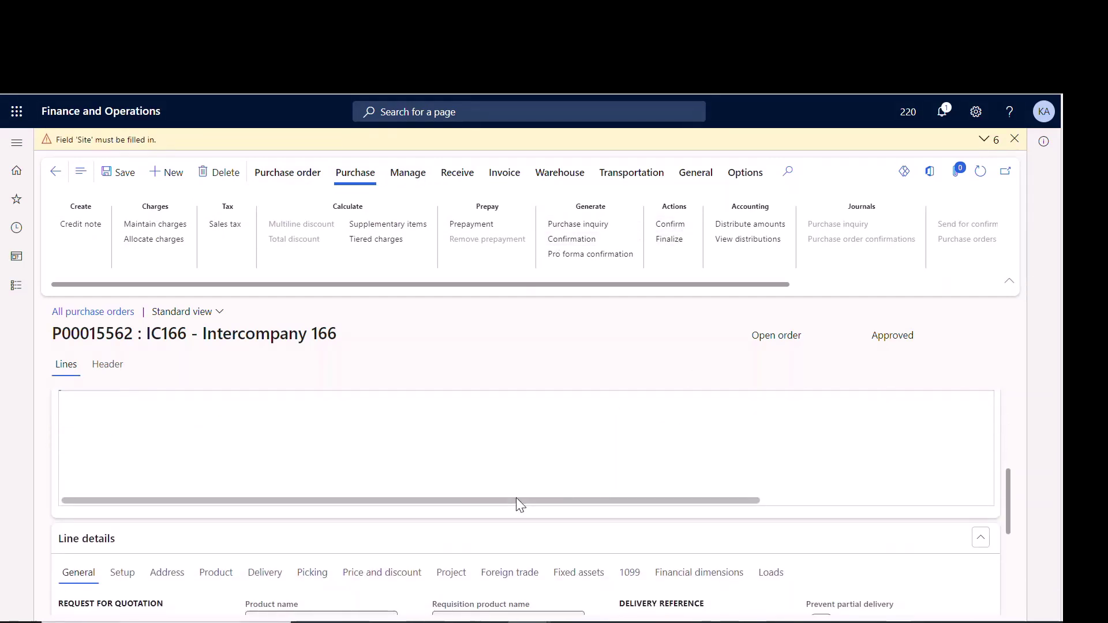
pyautogui.click(215, 574)
pyautogui.scroll(-2, 564, 442)
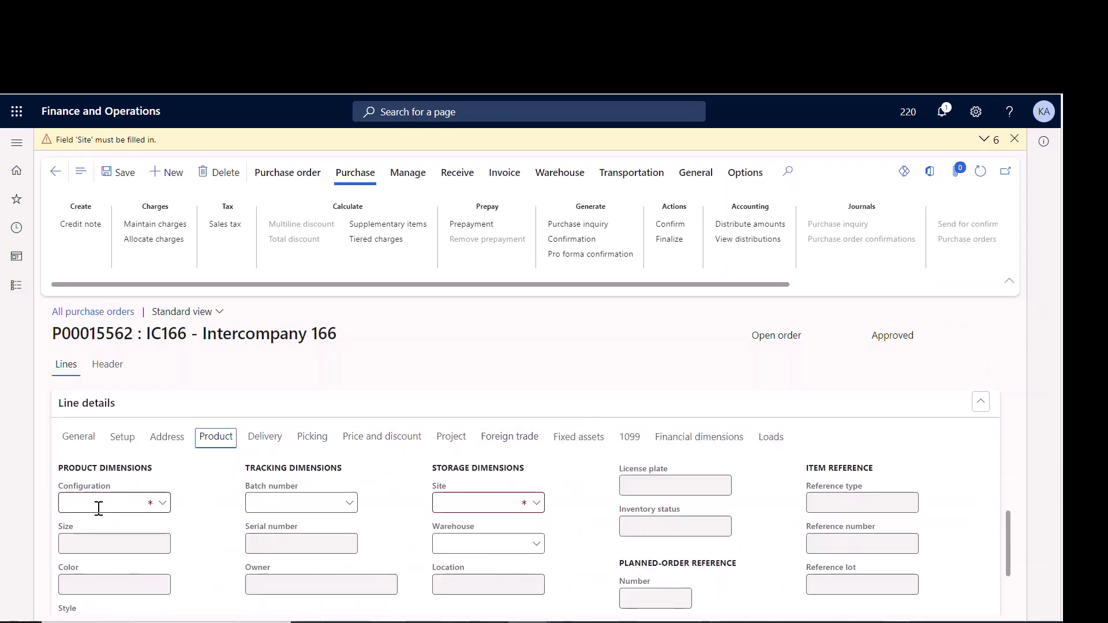
pyautogui.click(164, 504)
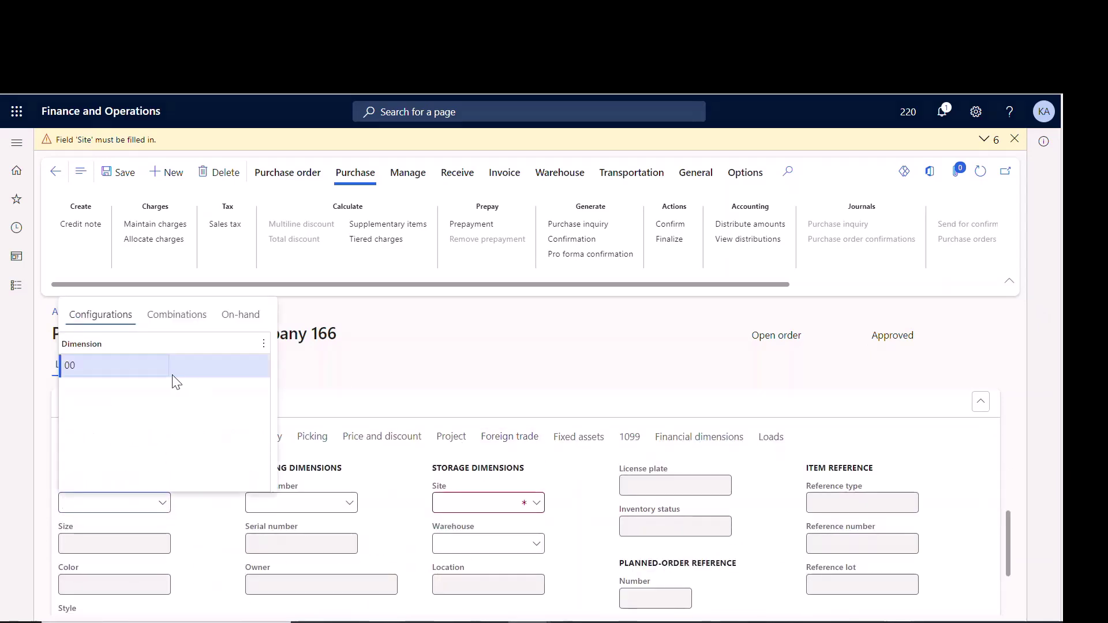
pyautogui.click(485, 503)
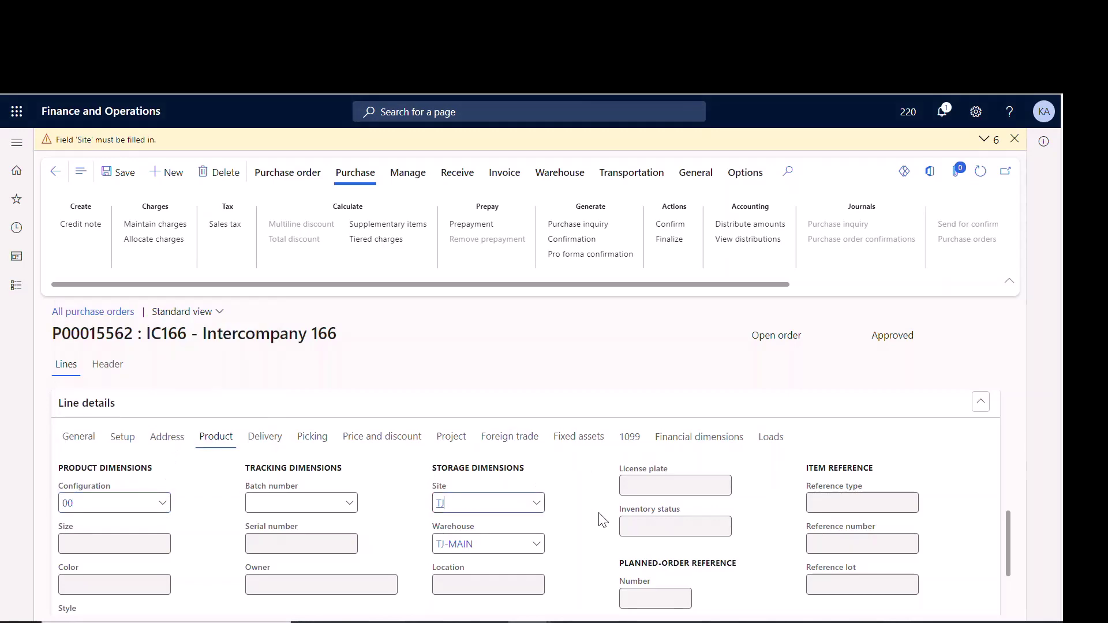
pyautogui.scroll(10, 611, 502)
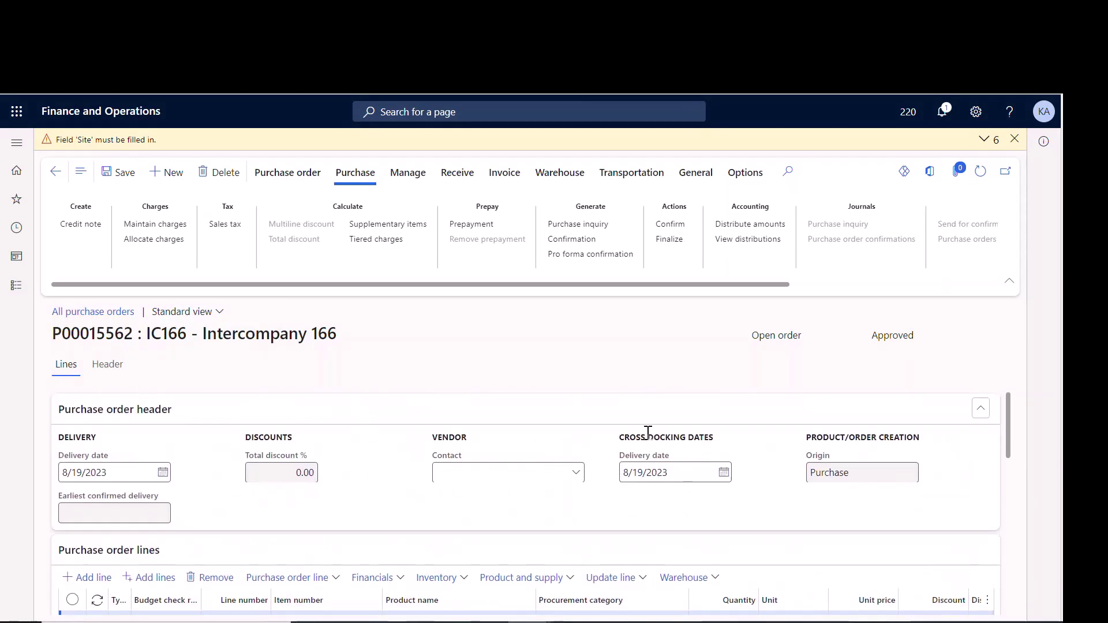
pyautogui.click(1014, 139)
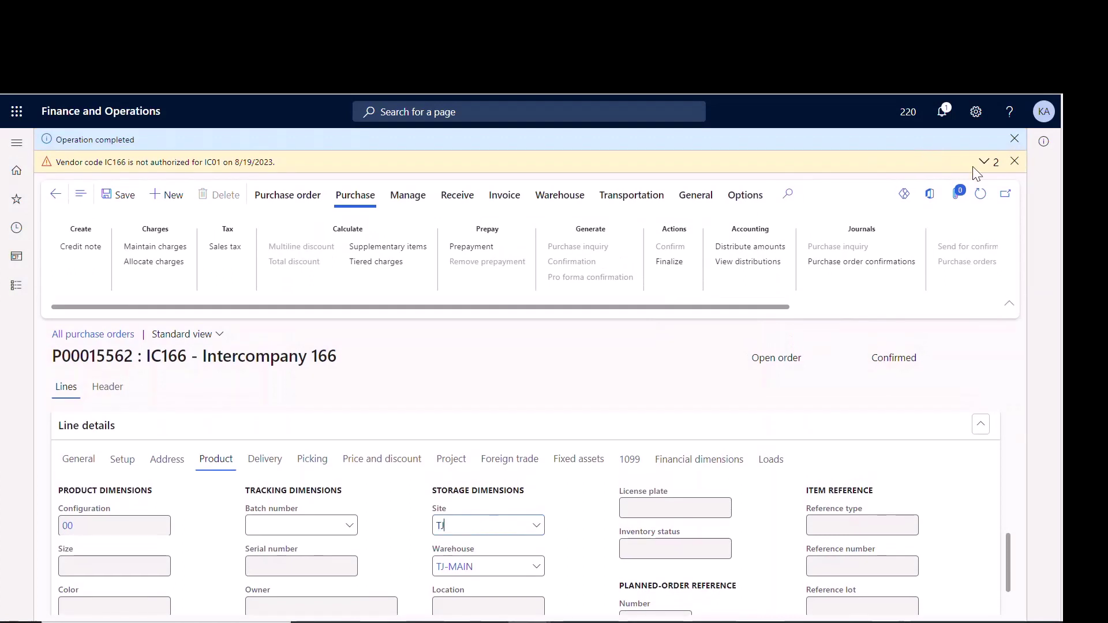
pyautogui.click(1015, 161)
# - Open linked intercompany sales order 220P00015562 from the purchase order's intercompany tracing
pyautogui.click(1014, 139)
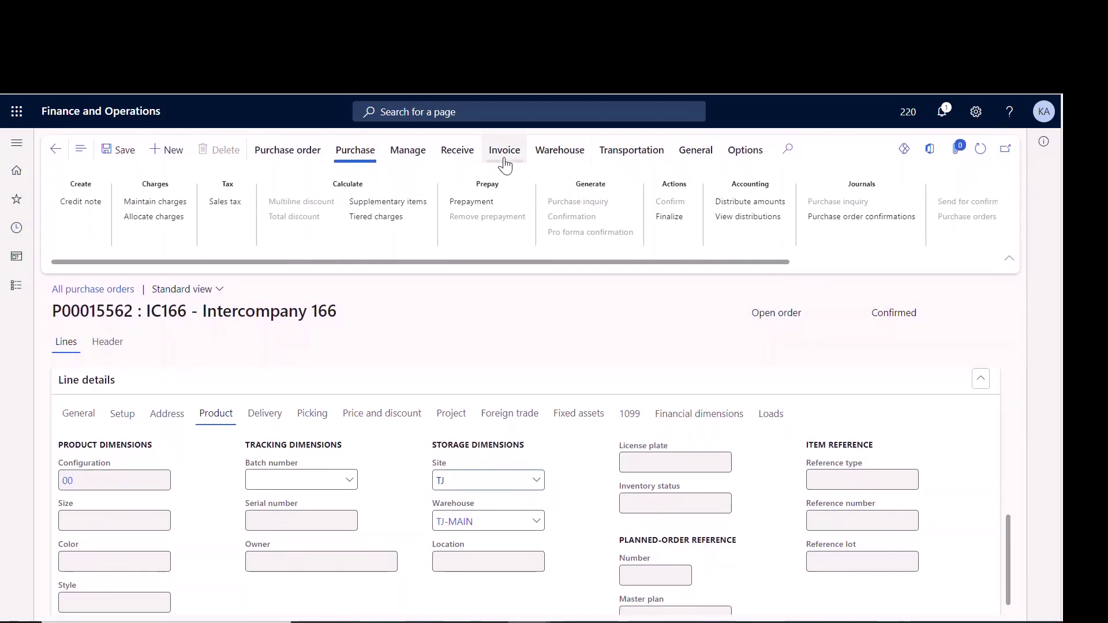
pyautogui.click(695, 152)
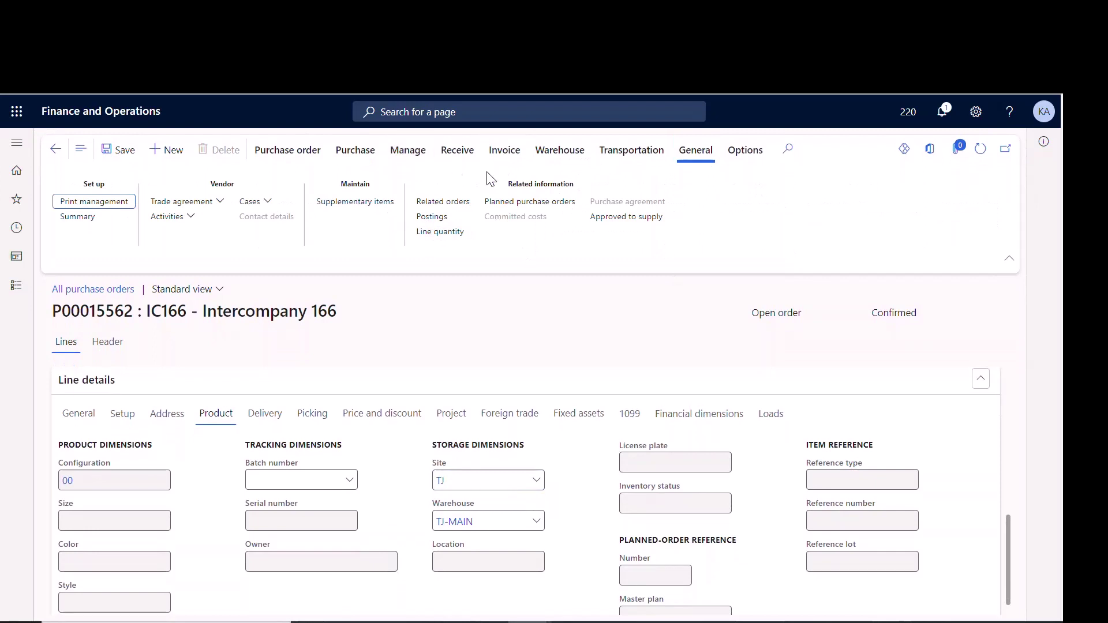
pyautogui.click(408, 152)
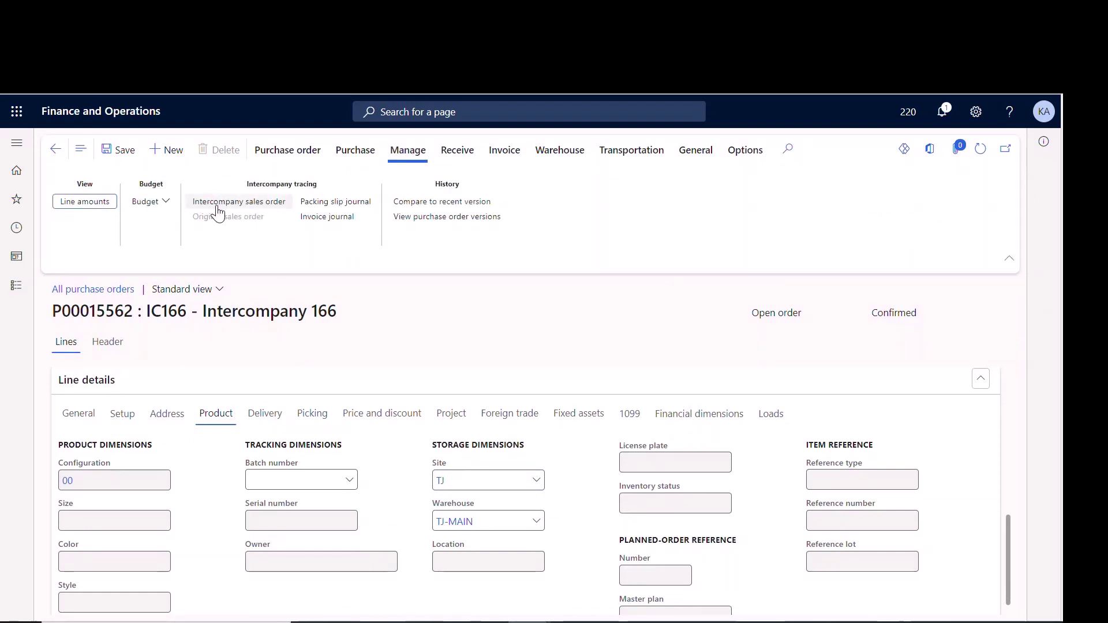
pyautogui.moveTo(52, 311); pyautogui.dragTo(135, 312)
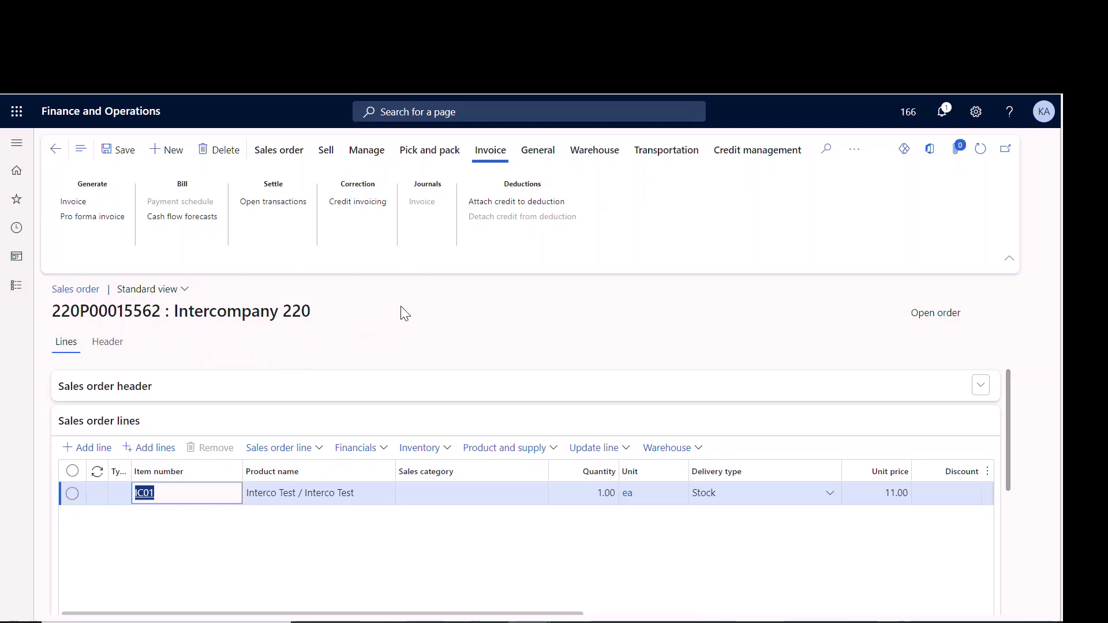
# - Start packing slip posting for sales order 220P00015562 with quantity set to All
pyautogui.click(430, 153)
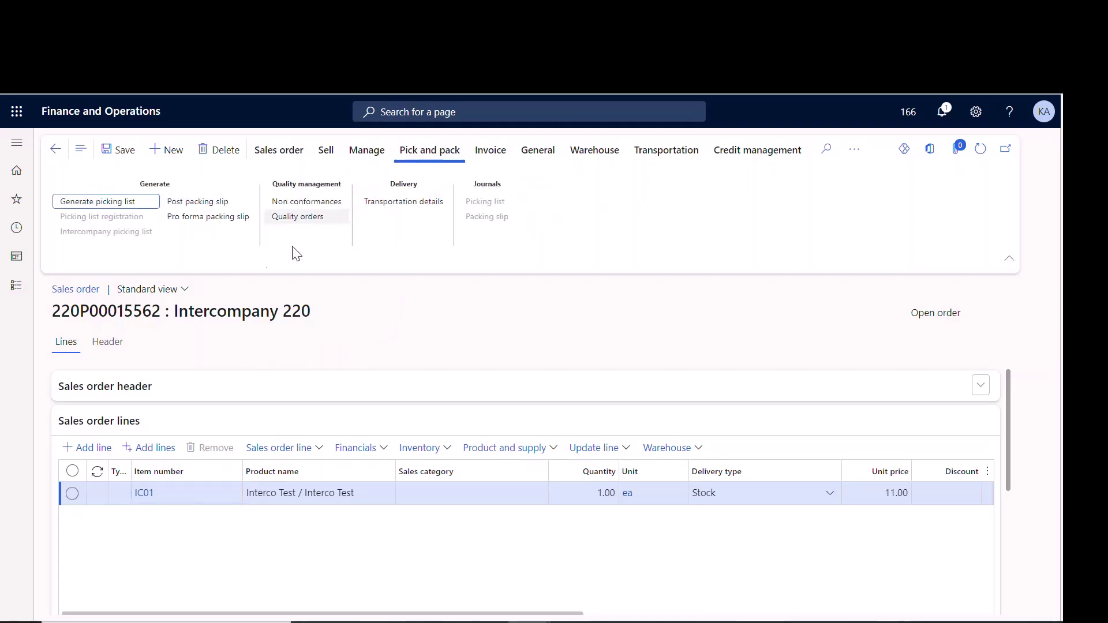
pyautogui.click(209, 203)
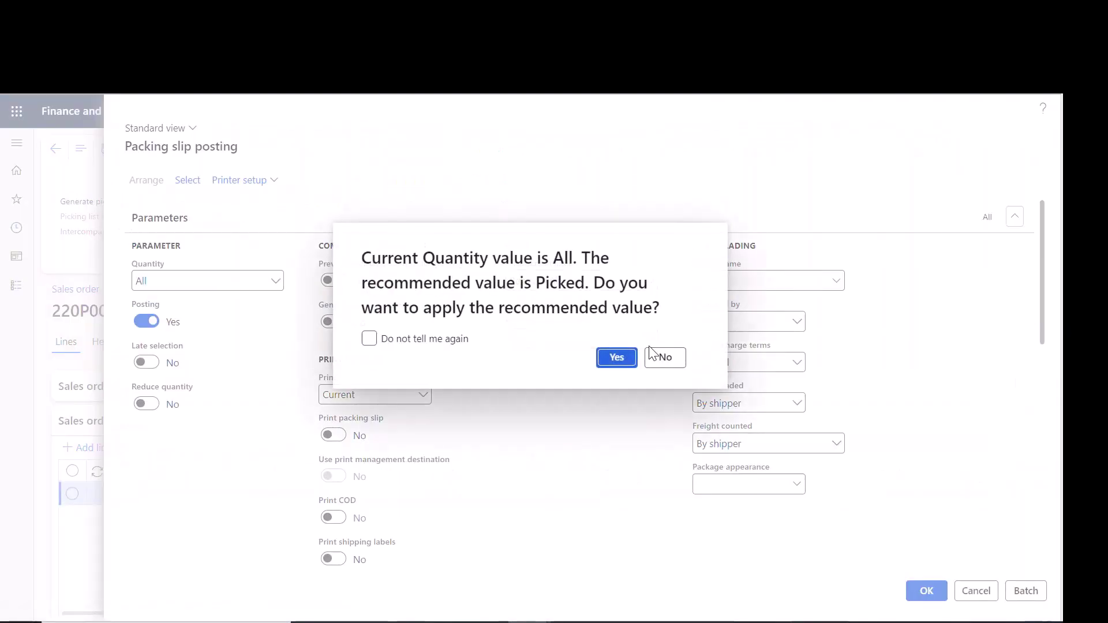
pyautogui.click(652, 354)
pyautogui.scroll(-10, 275, 378)
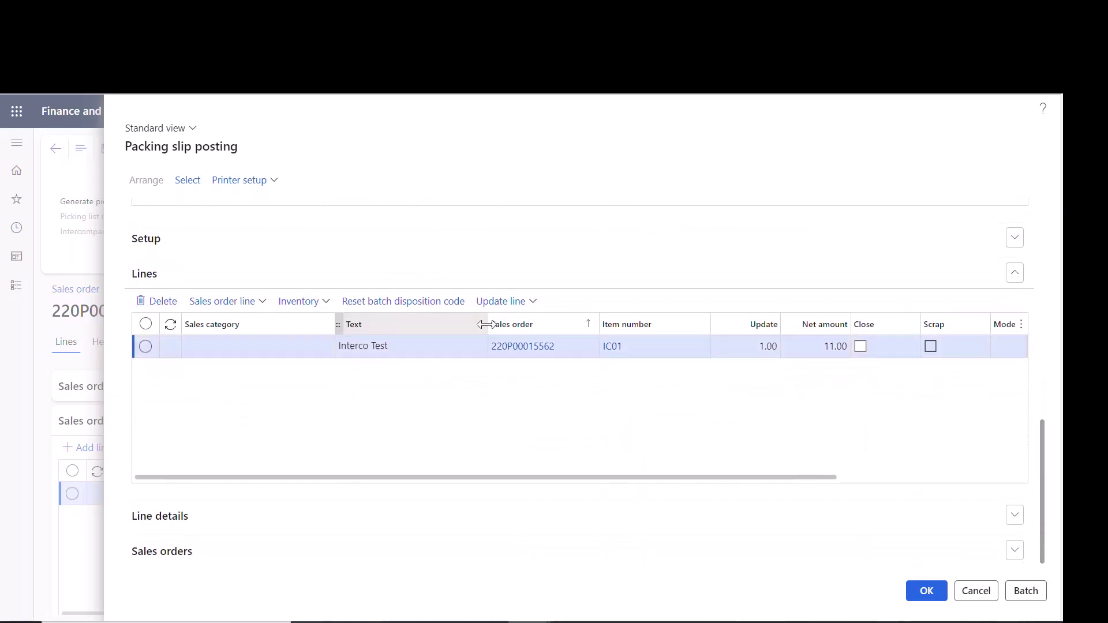
pyautogui.click(508, 302)
# - Pick the order line with batch IC-1 and post the packing slip without printing
pyautogui.click(492, 371)
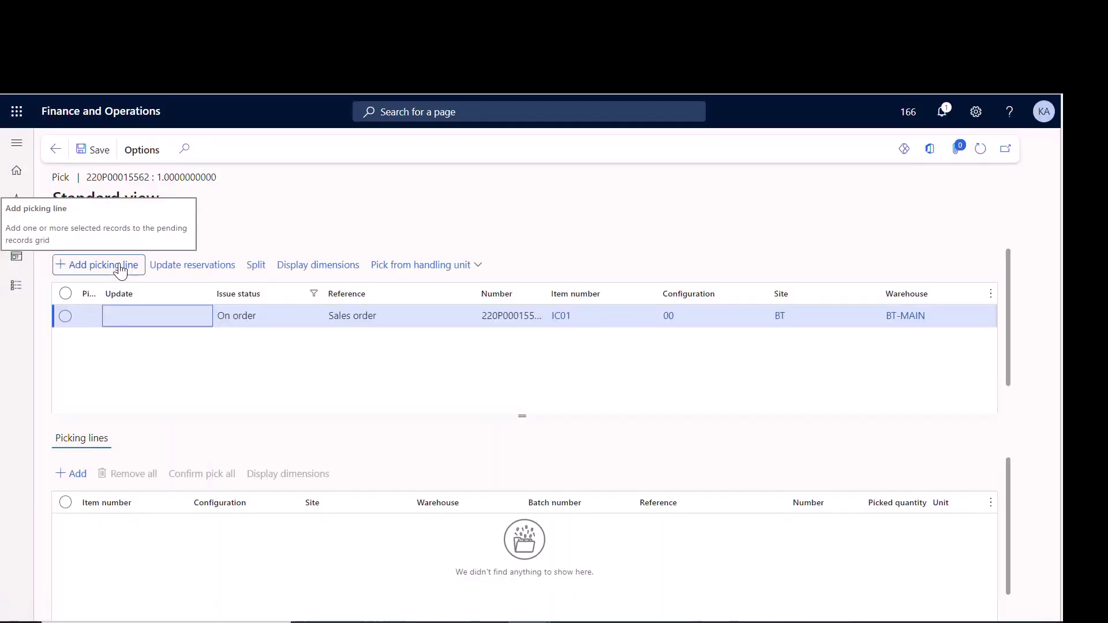
pyautogui.click(120, 267)
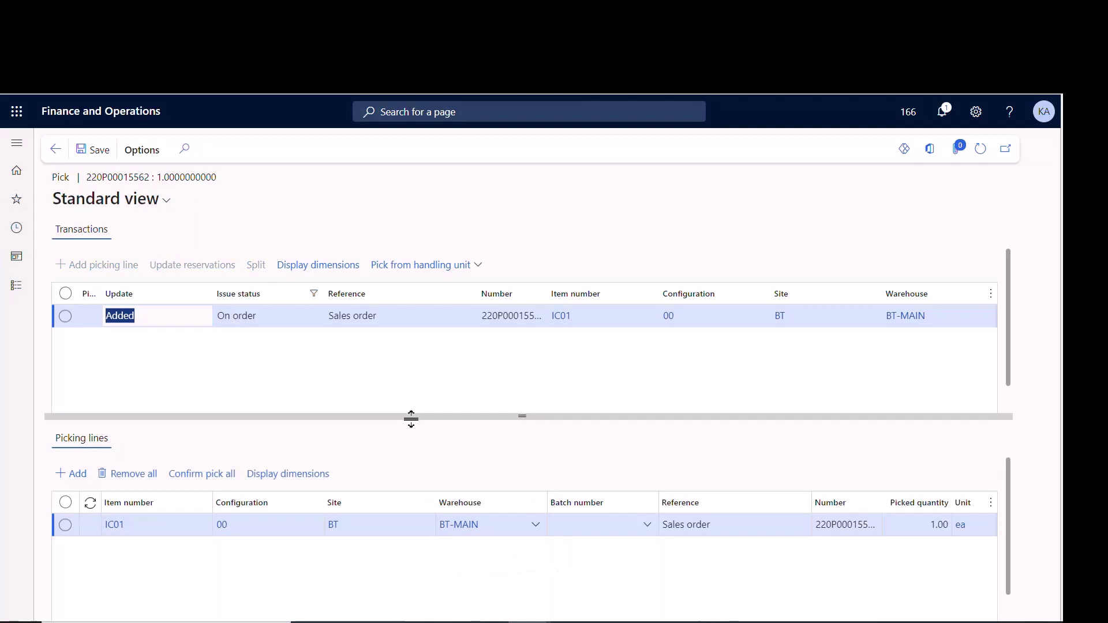
pyautogui.click(644, 525)
pyautogui.click(607, 318)
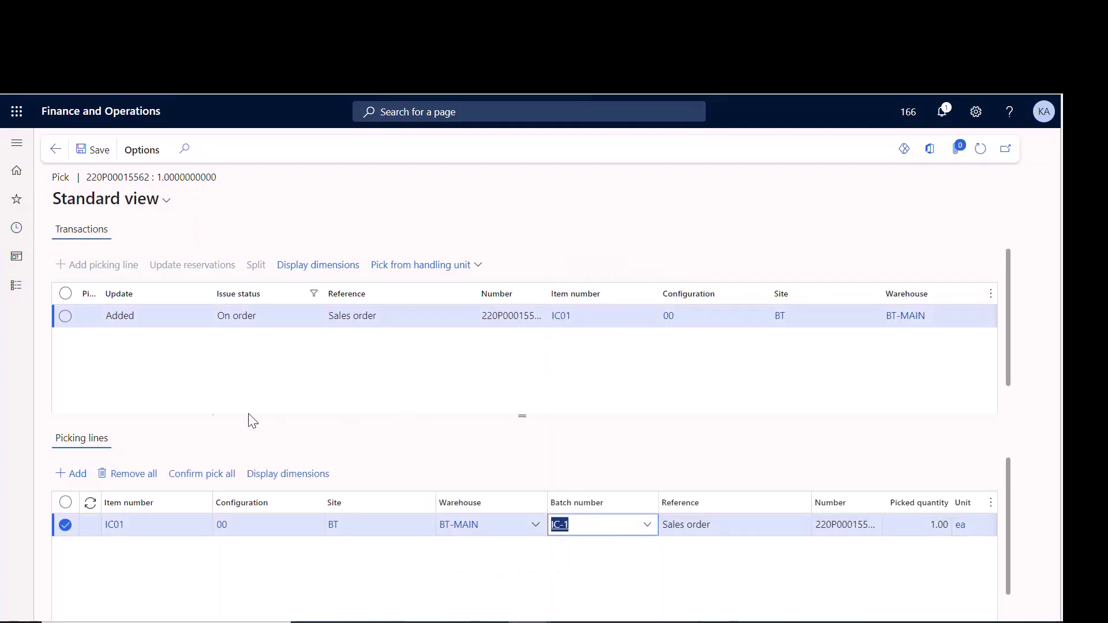
pyautogui.click(199, 475)
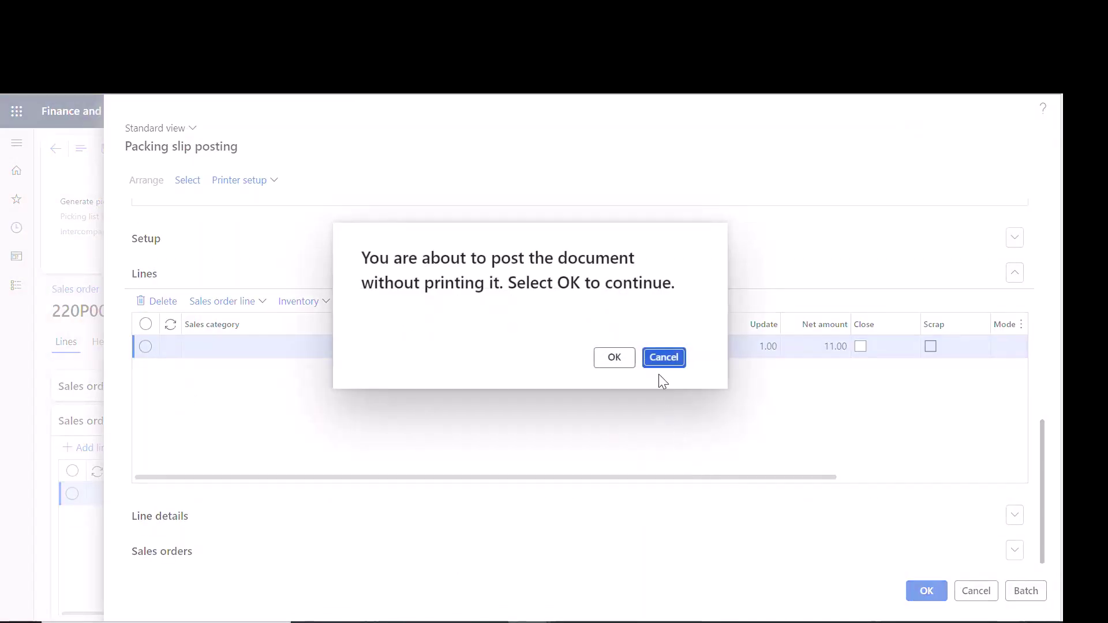
pyautogui.click(615, 358)
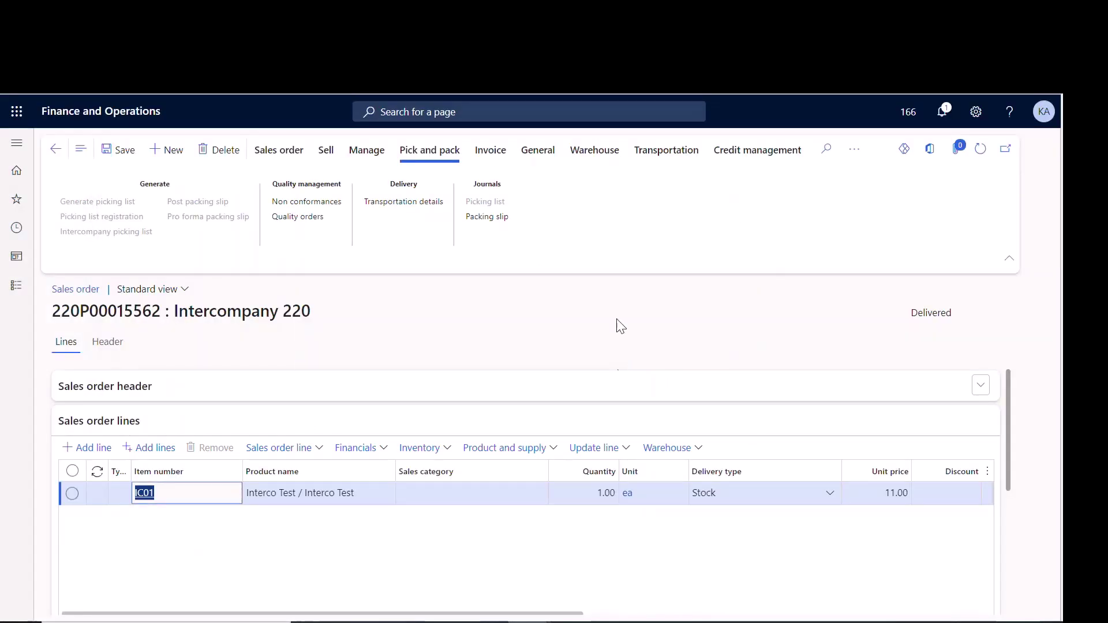
# - Post the invoice for sales order 220P00015562 without printing, then return to purchase order P00015562
pyautogui.doubleClick(948, 312)
pyautogui.click(510, 154)
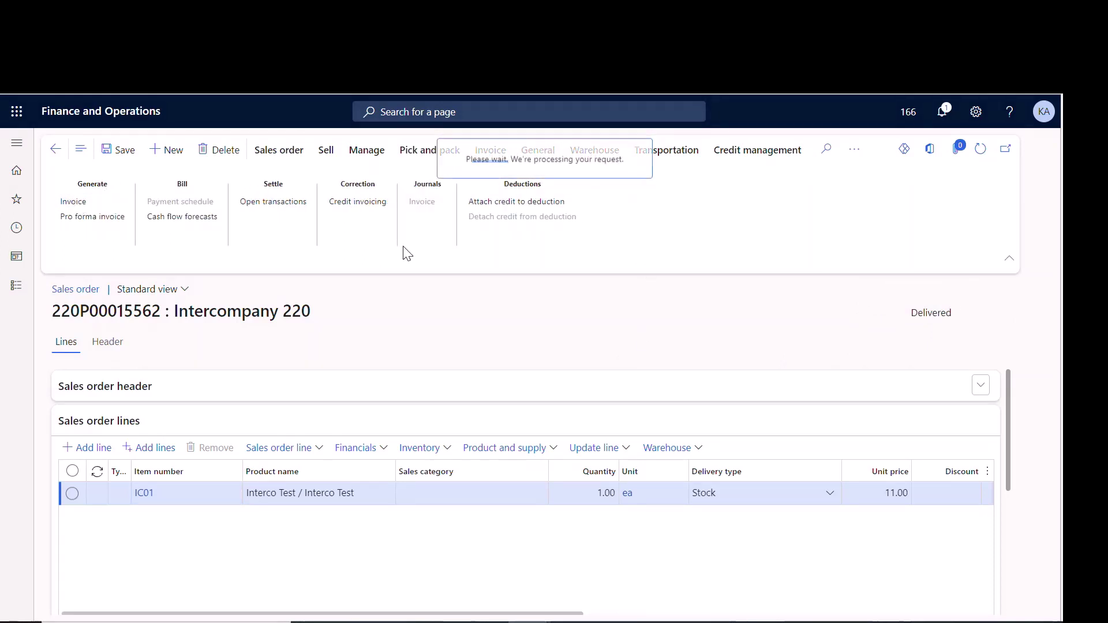
pyautogui.click(924, 591)
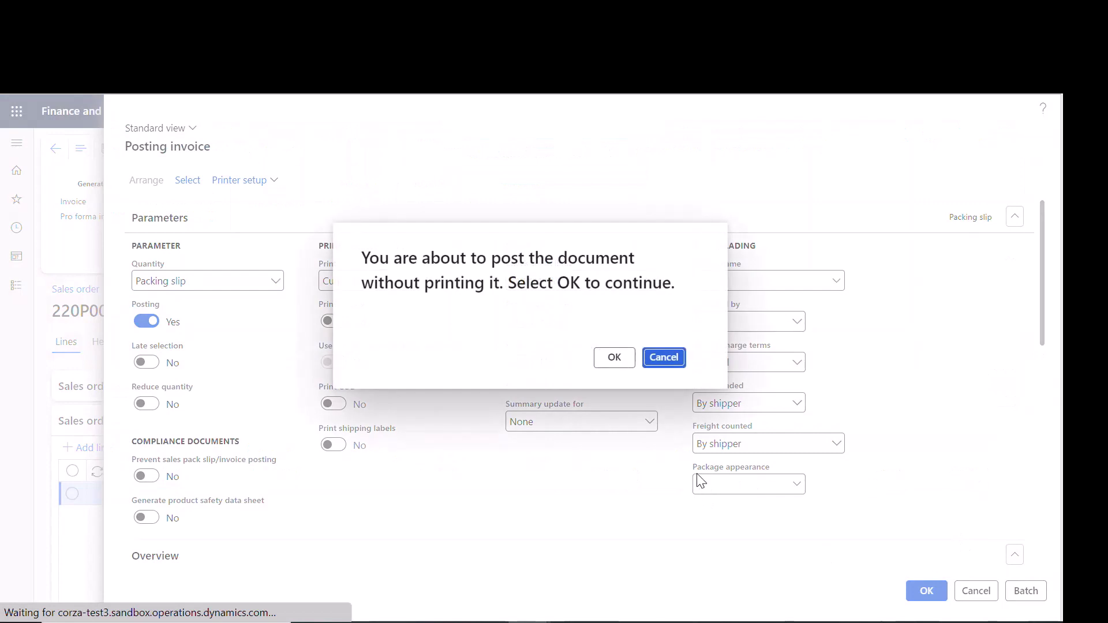
pyautogui.click(615, 358)
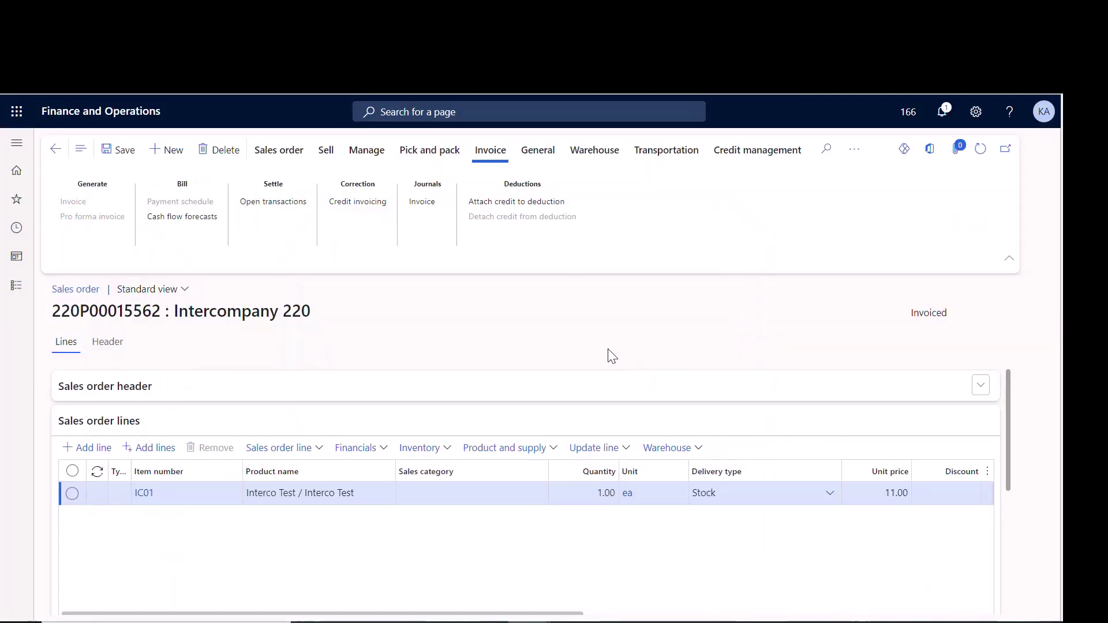
pyautogui.doubleClick(923, 314)
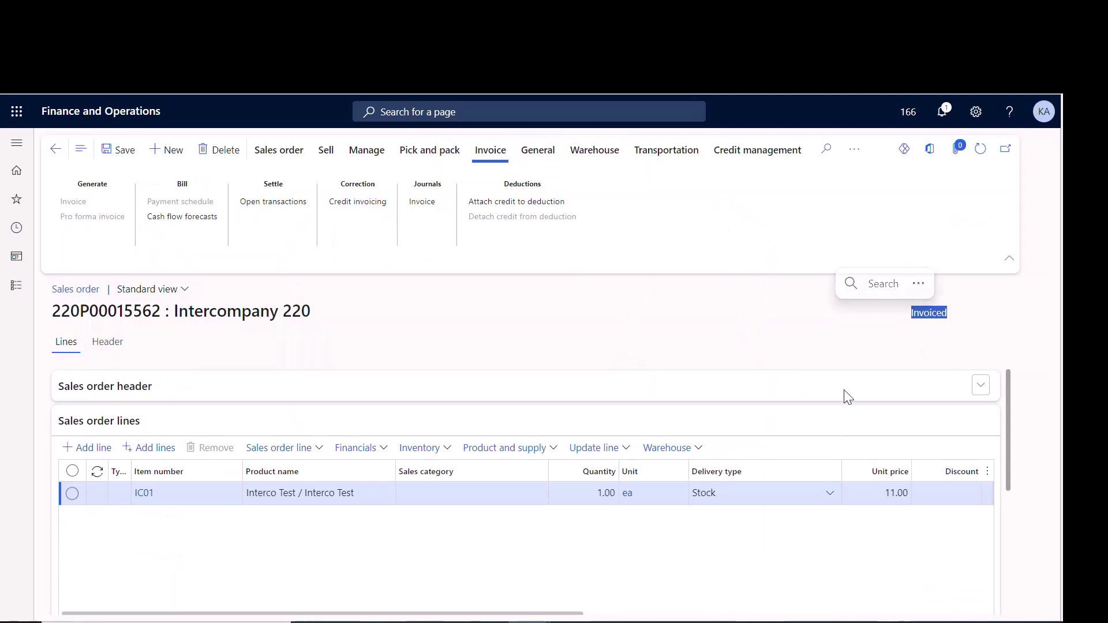
pyautogui.click(56, 149)
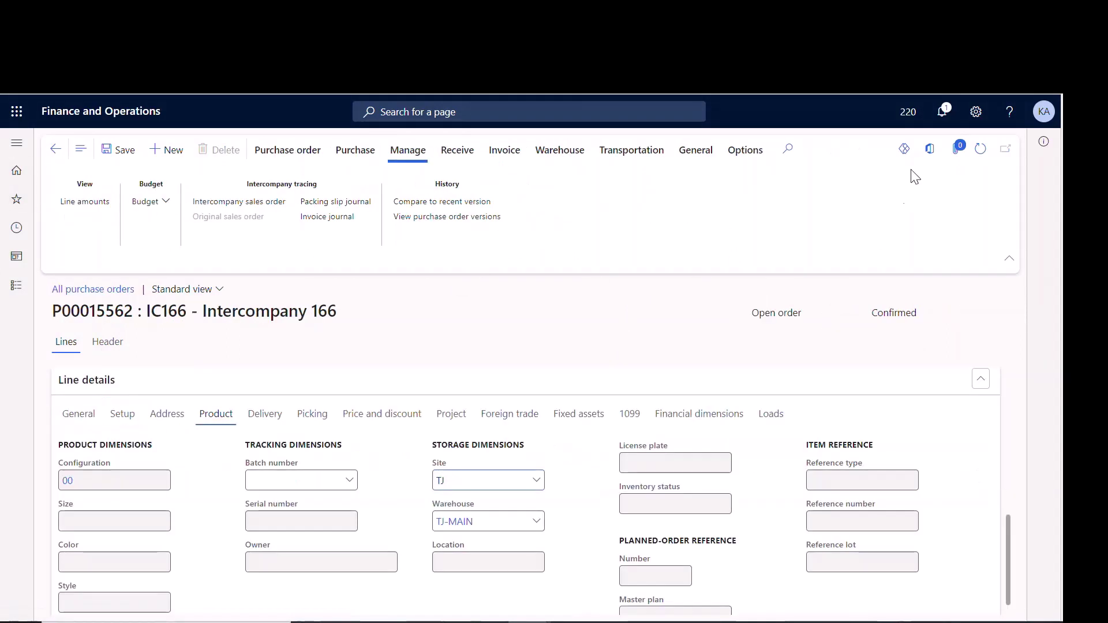
# - Start a product receipt for P00015562 on Ordered quantity and open Registration for line 1
pyautogui.click(464, 157)
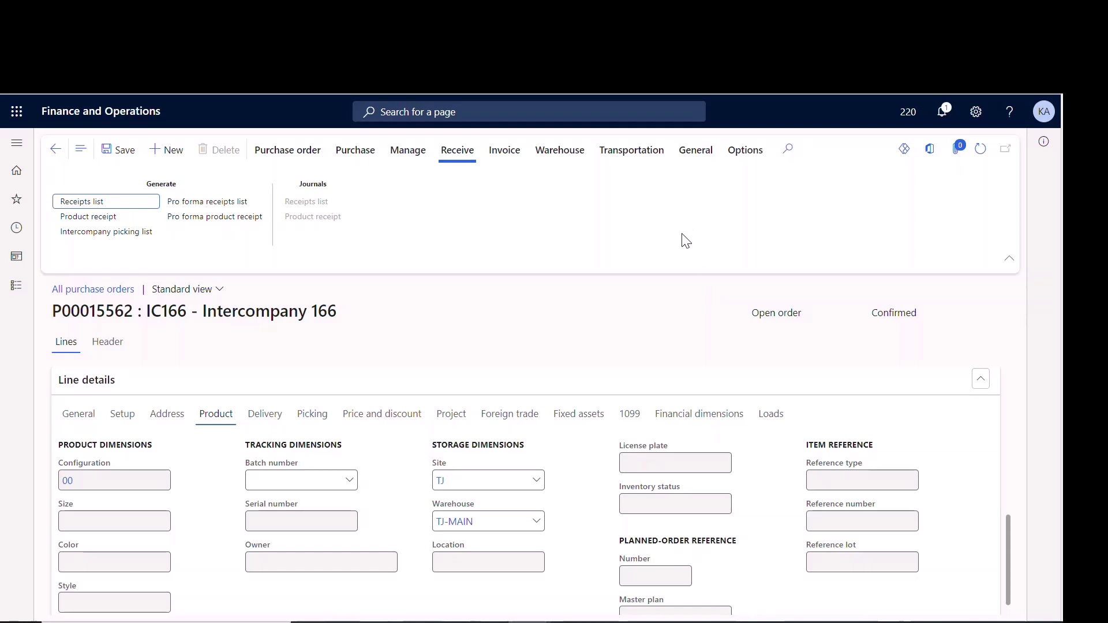
pyautogui.click(92, 217)
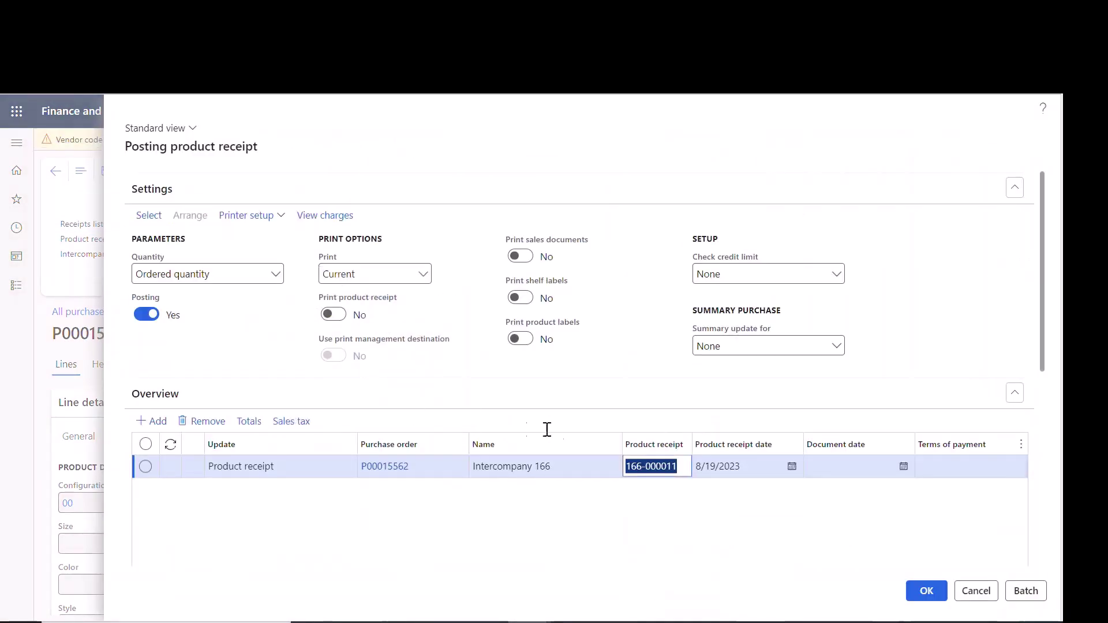
pyautogui.click(277, 276)
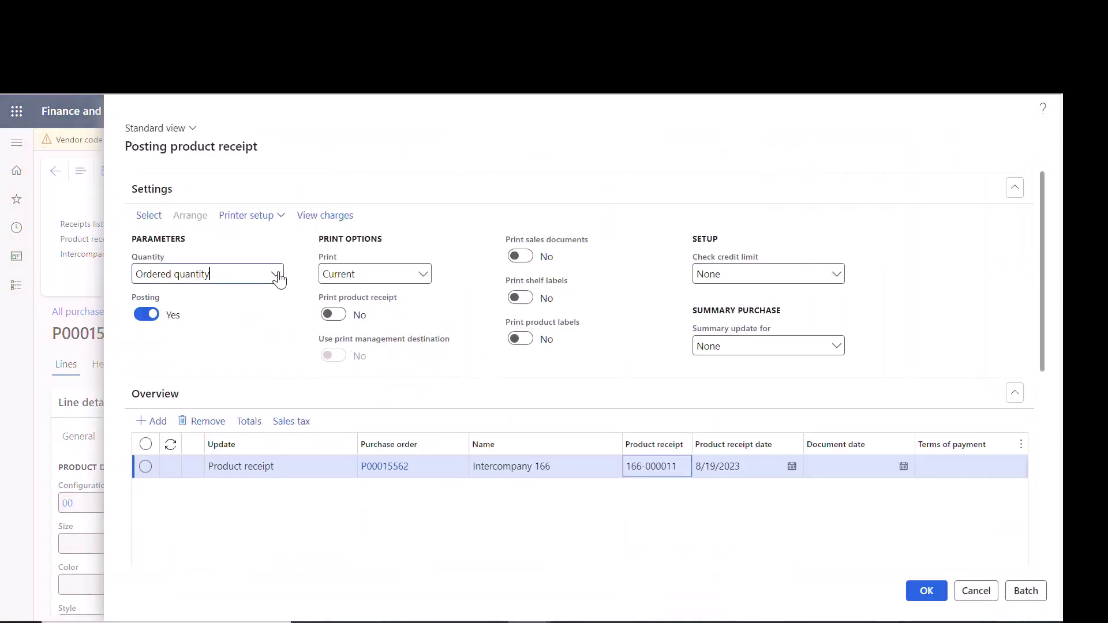
pyautogui.click(354, 396)
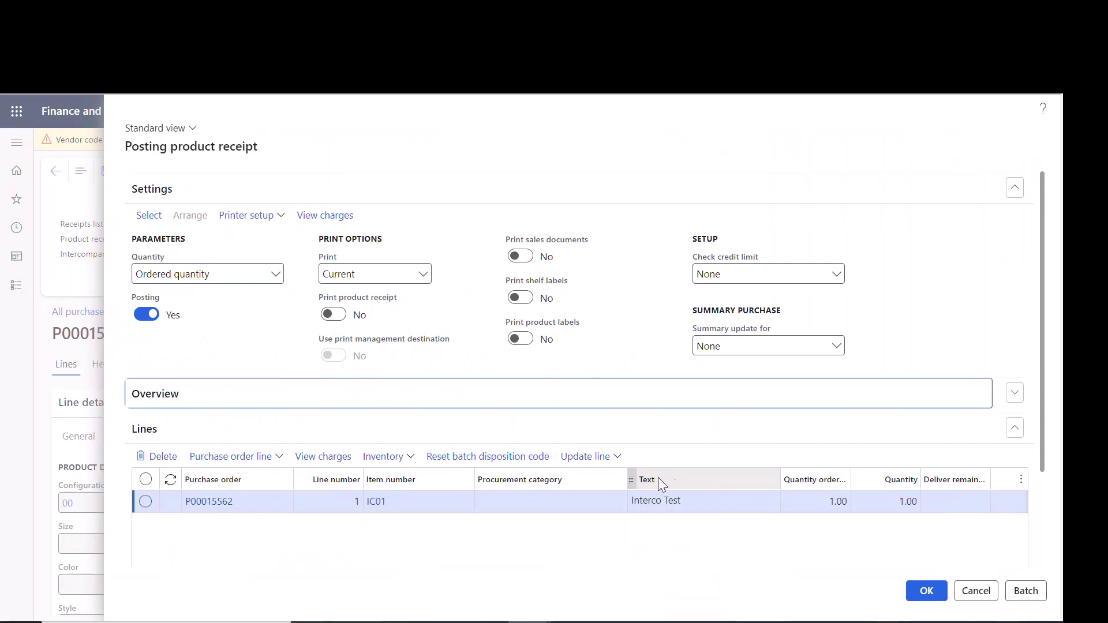
pyautogui.click(197, 402)
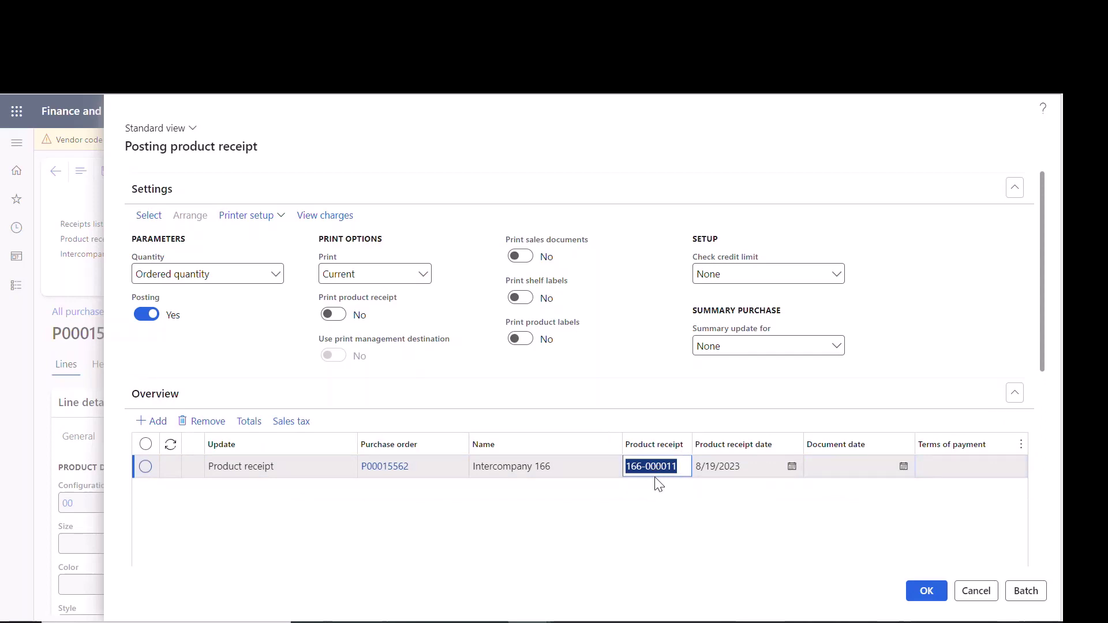
pyautogui.scroll(-5, 635, 472)
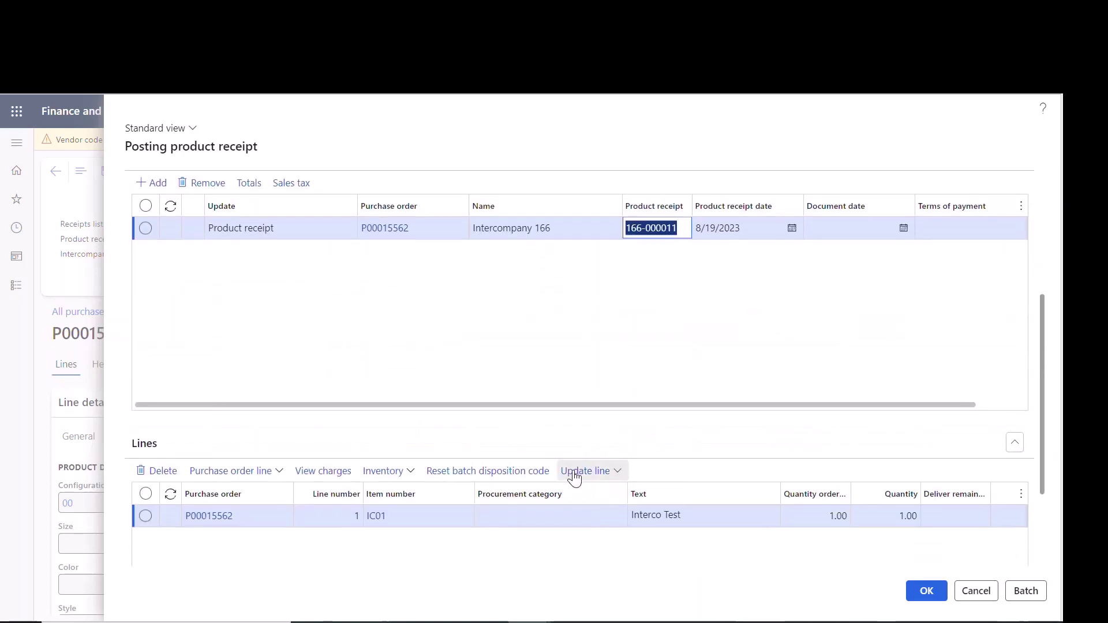
pyautogui.click(585, 471)
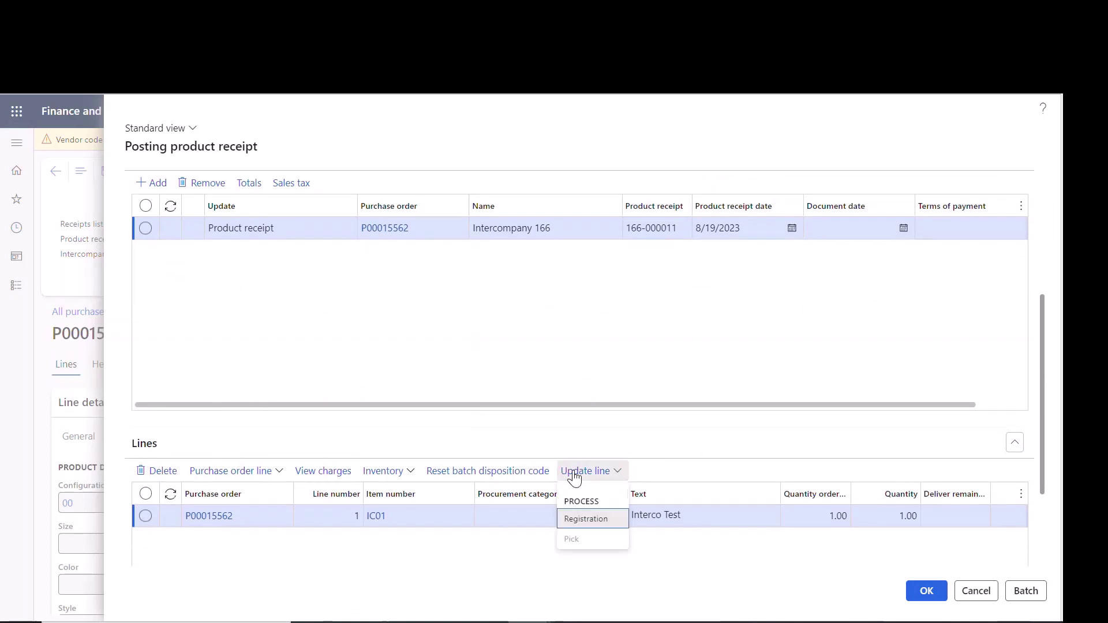
pyautogui.click(583, 521)
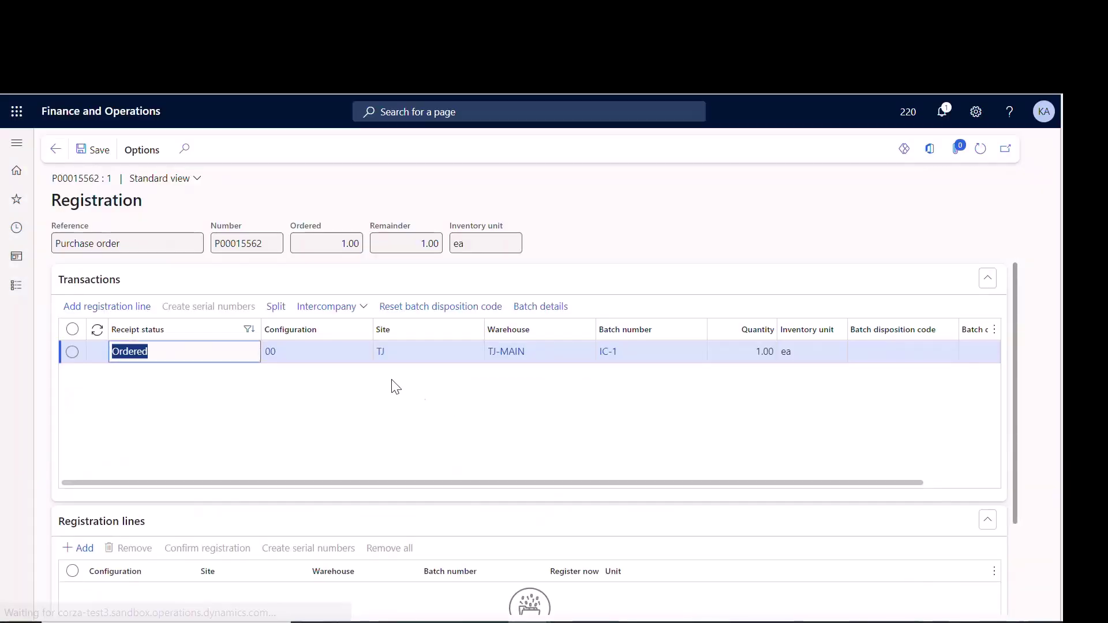
# - Register line 1 with batch IC-1 and post the product receipt for P00015562
pyautogui.click(103, 312)
pyautogui.scroll(-2, 628, 505)
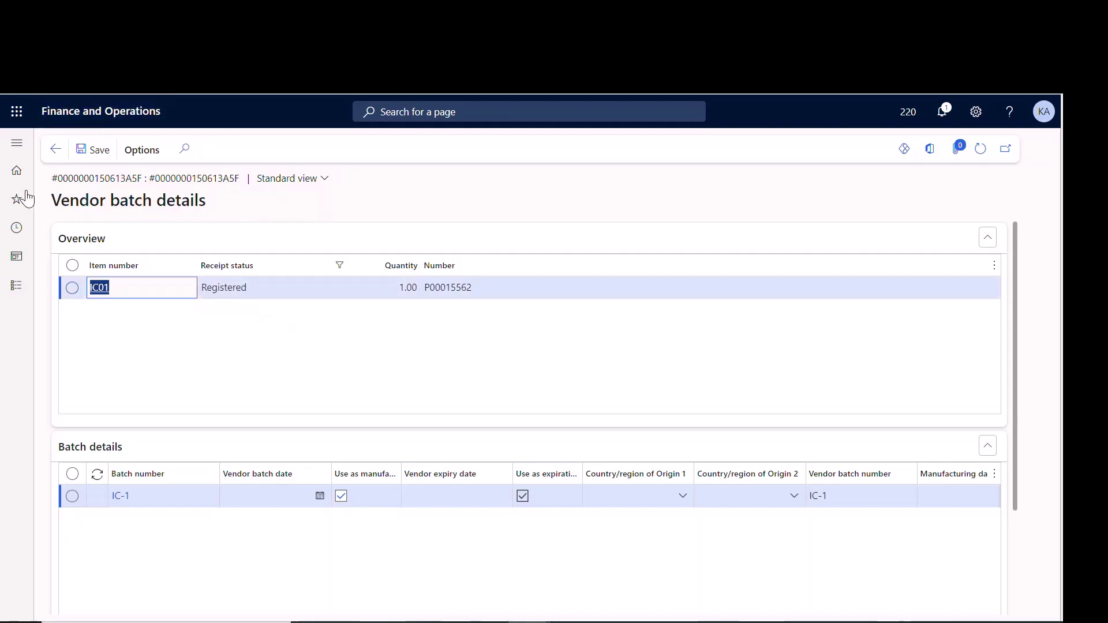
pyautogui.click(56, 155)
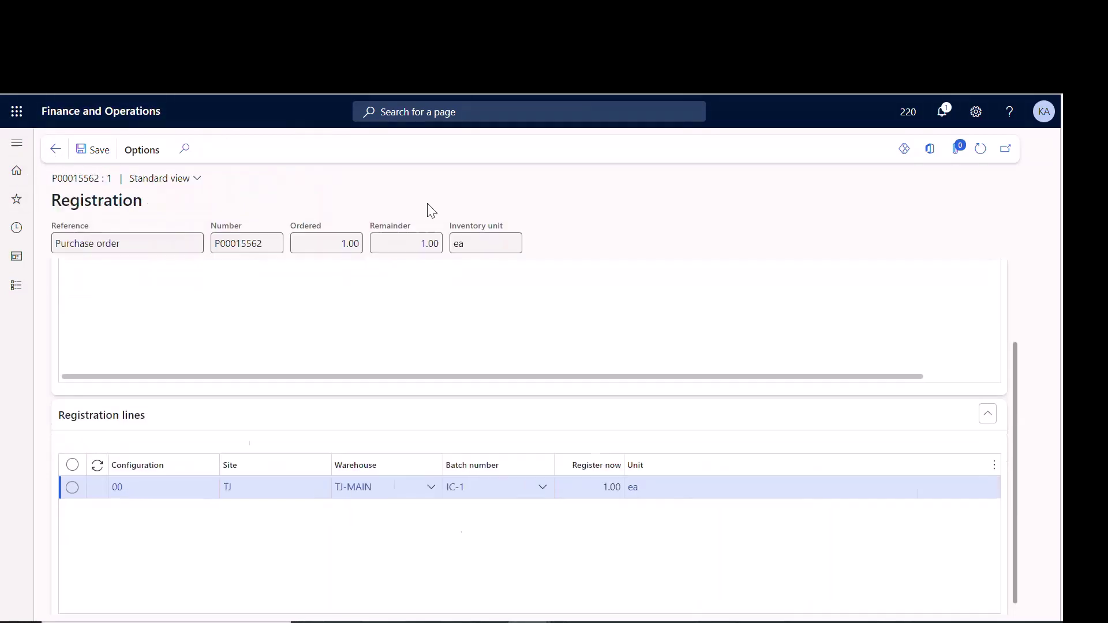
pyautogui.click(54, 151)
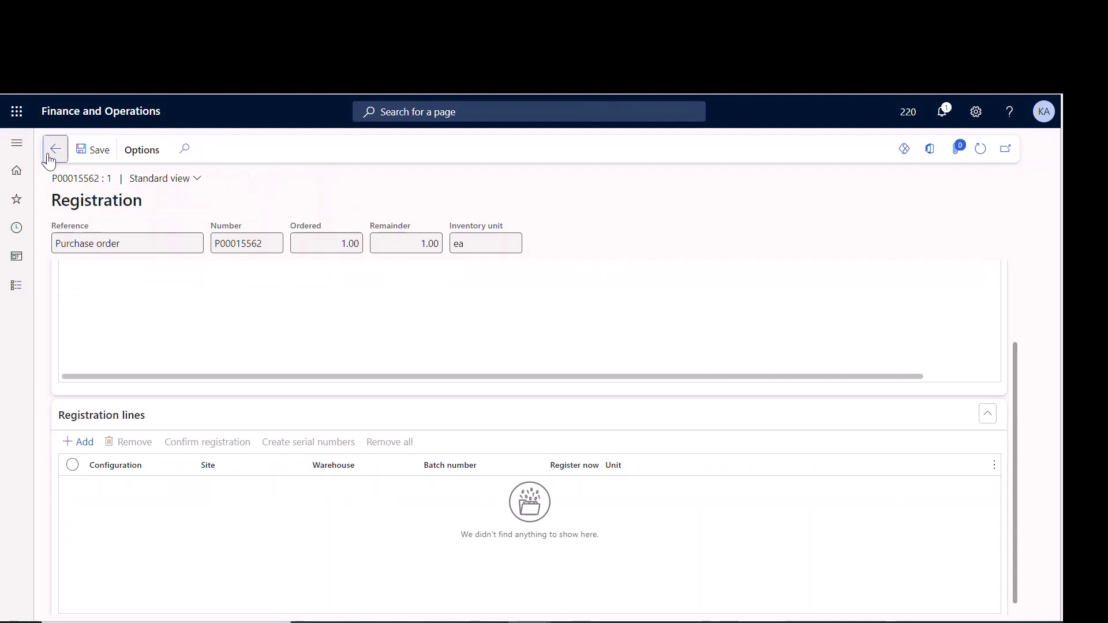
pyautogui.click(909, 590)
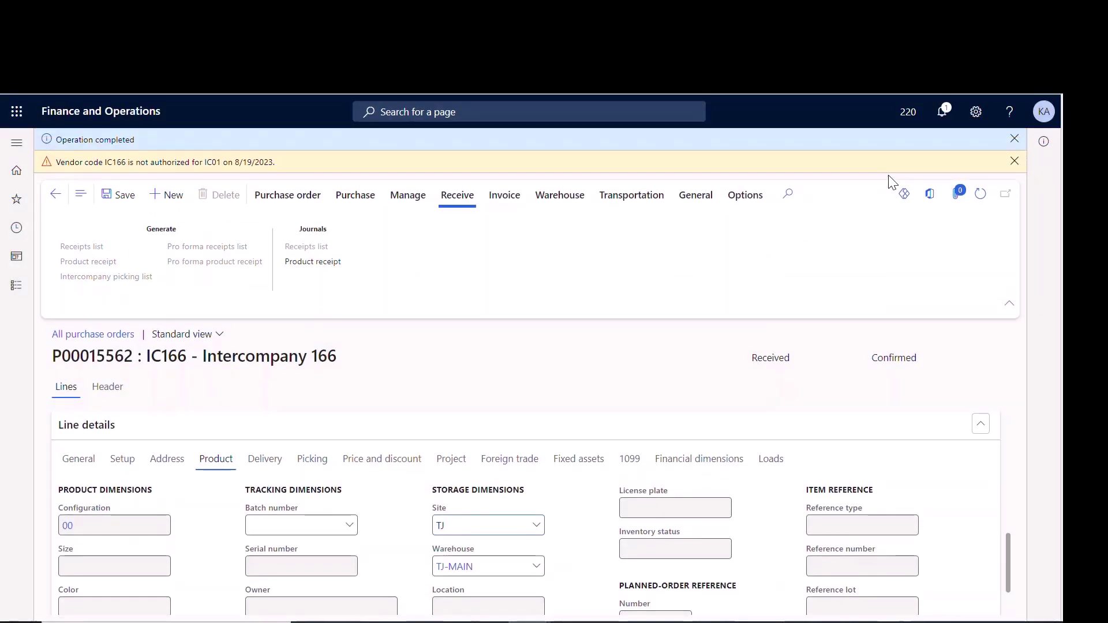
# - Generate vendor invoice 166-000019 for IC166 from the purchase order and post it
pyautogui.click(1014, 140)
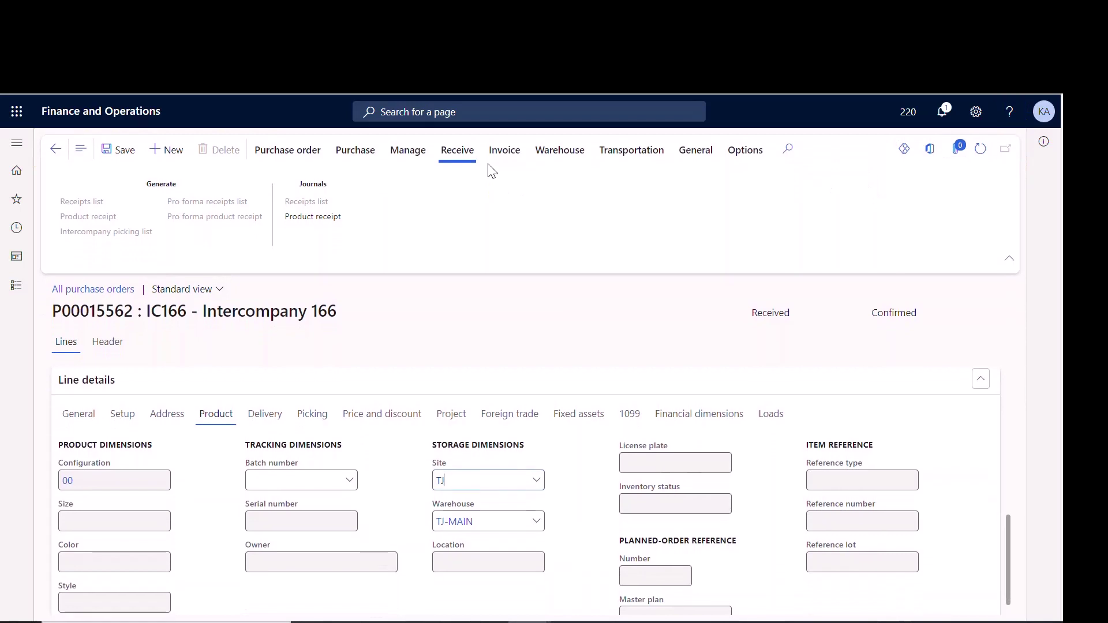
pyautogui.click(501, 152)
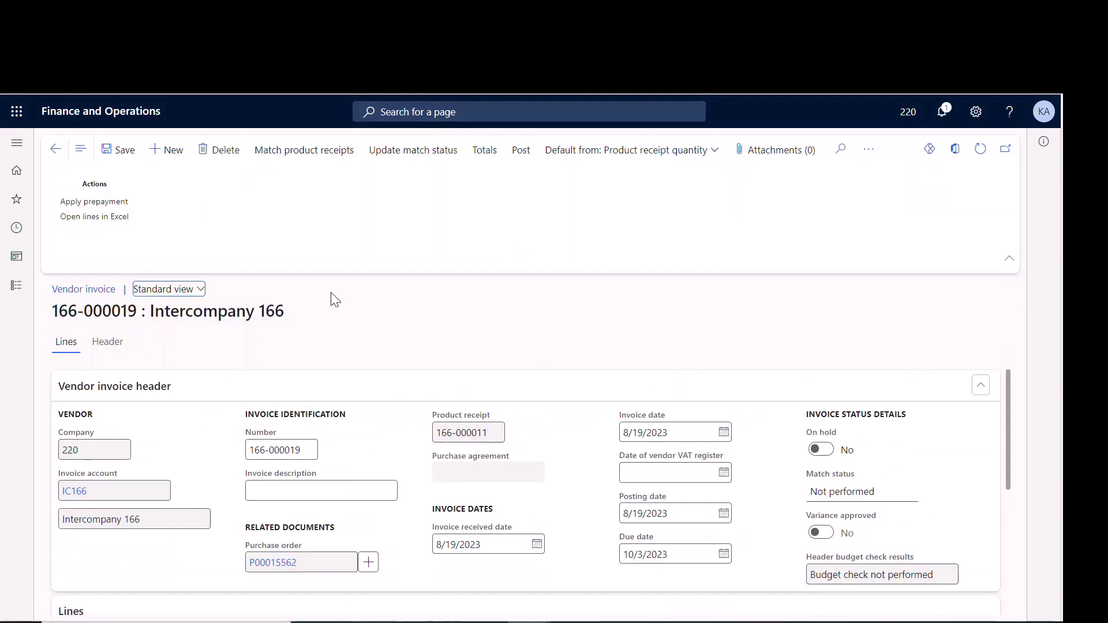
pyautogui.moveTo(315, 449); pyautogui.dragTo(248, 456)
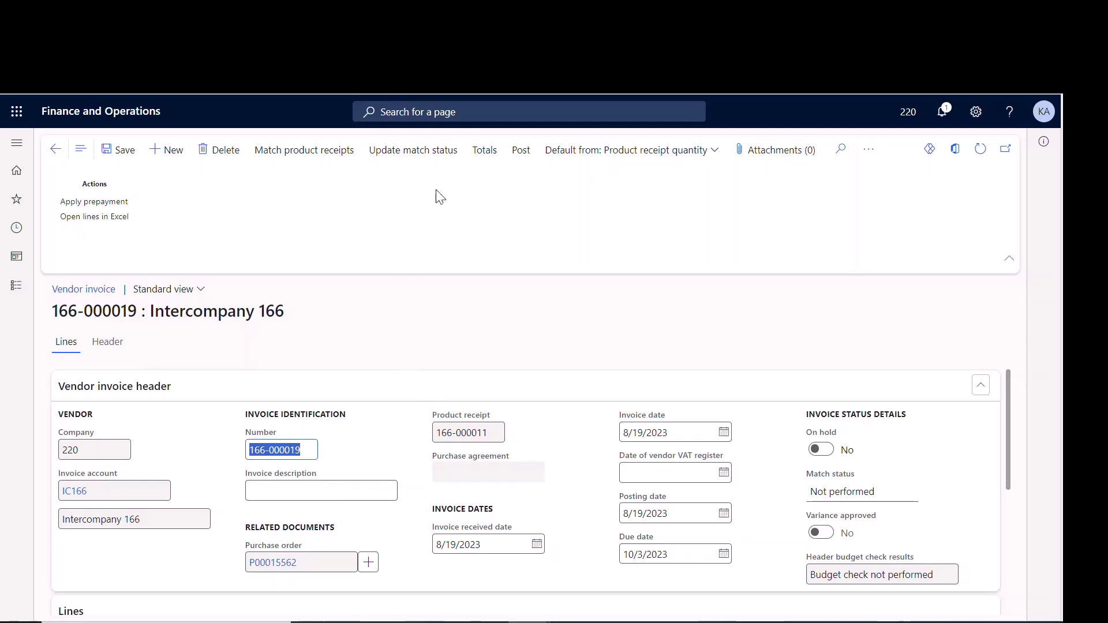
pyautogui.scroll(-3, 413, 462)
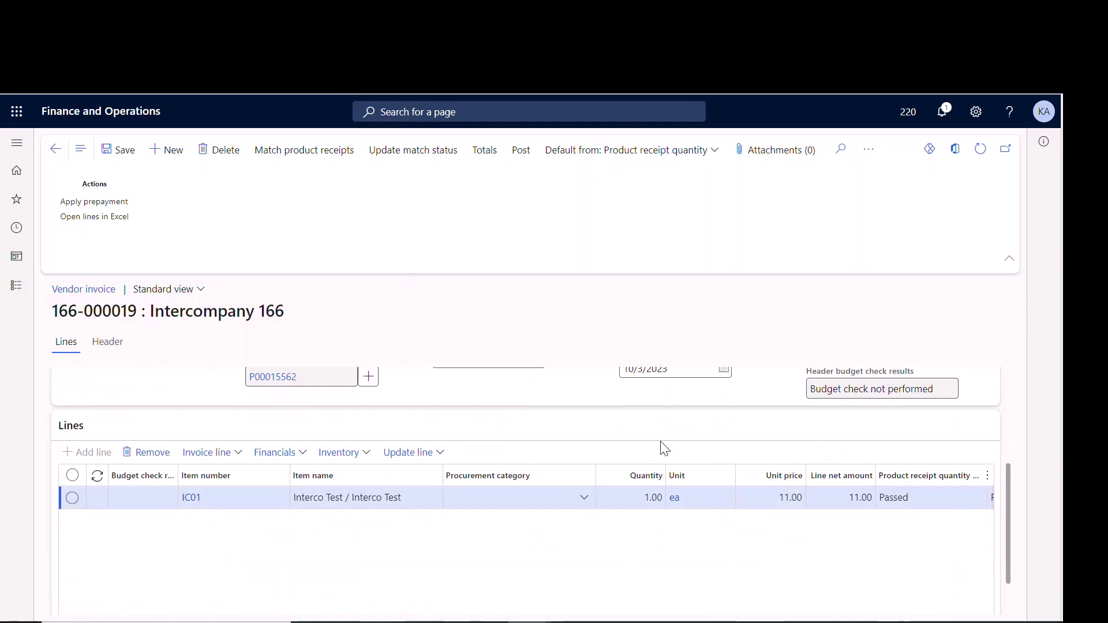
pyautogui.scroll(3, 658, 447)
pyautogui.click(508, 163)
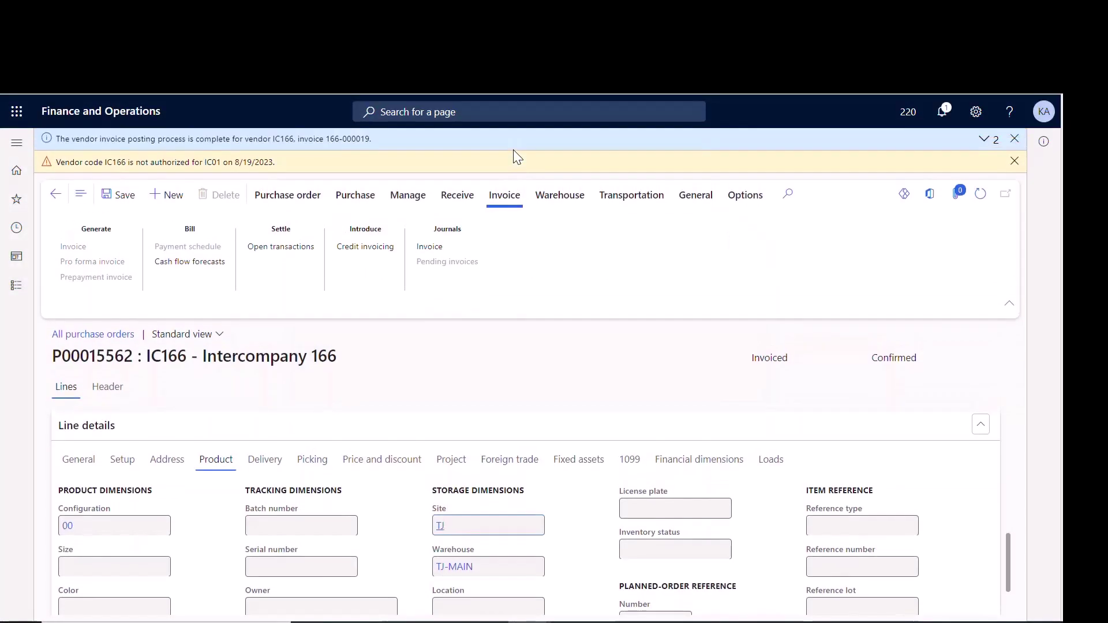
# - Close the 'Vendor code IC166 is not authorized' warning banner
pyautogui.click(1014, 161)
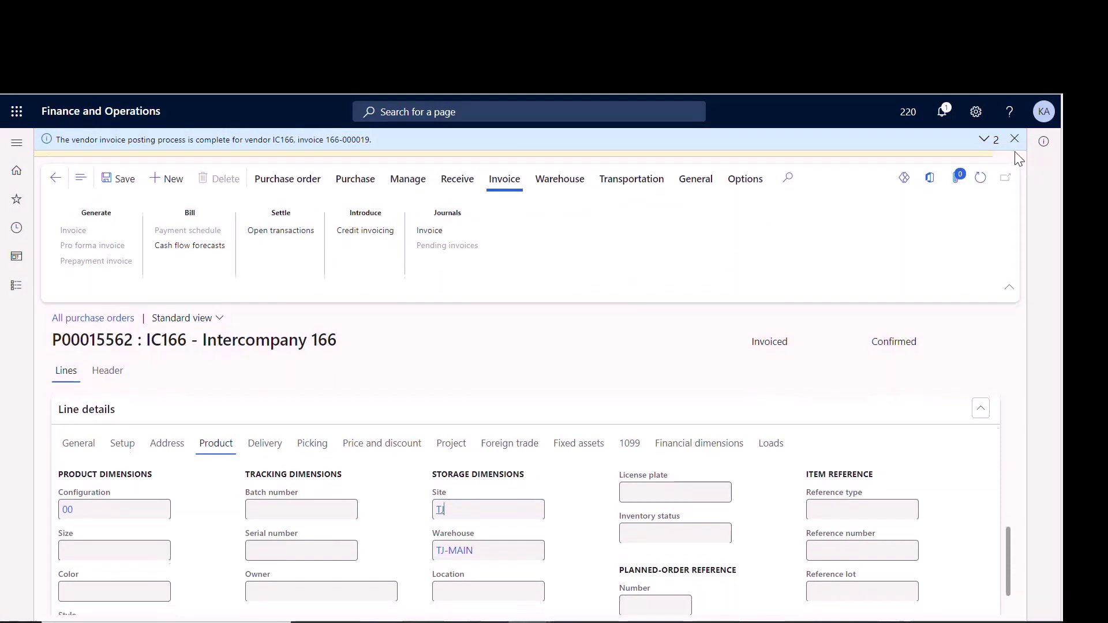